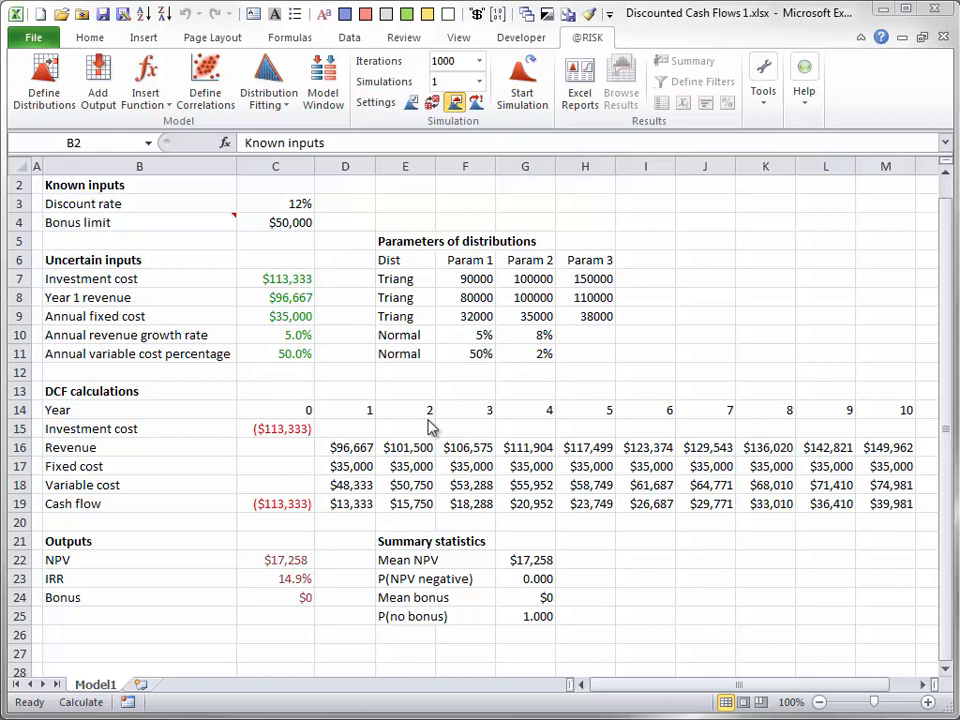
- Examine the distribution formulas behind investment cost, year 1 revenue and annual fixed cost in C7:C9, leaving them unedited
left_click(270, 274)
double_click(270, 274)
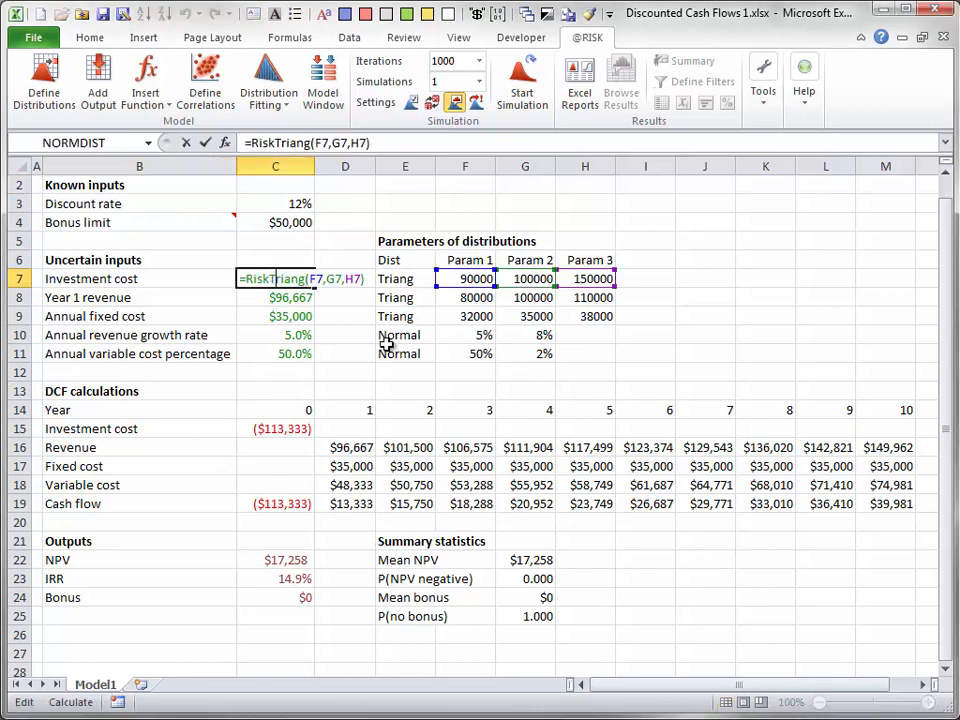
key("Escape")
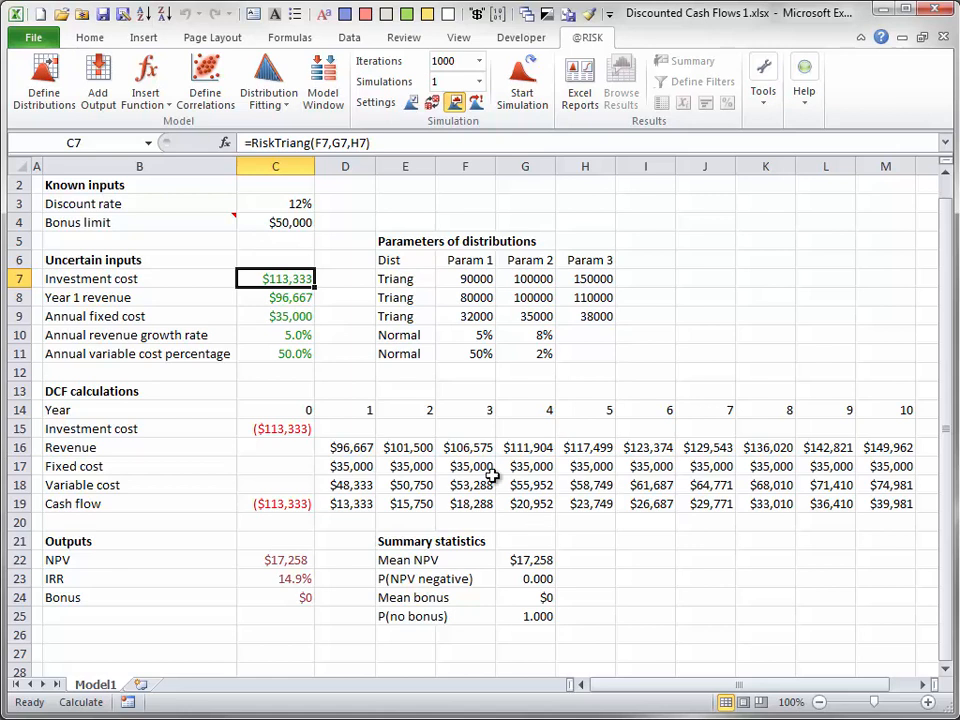
double_click(287, 296)
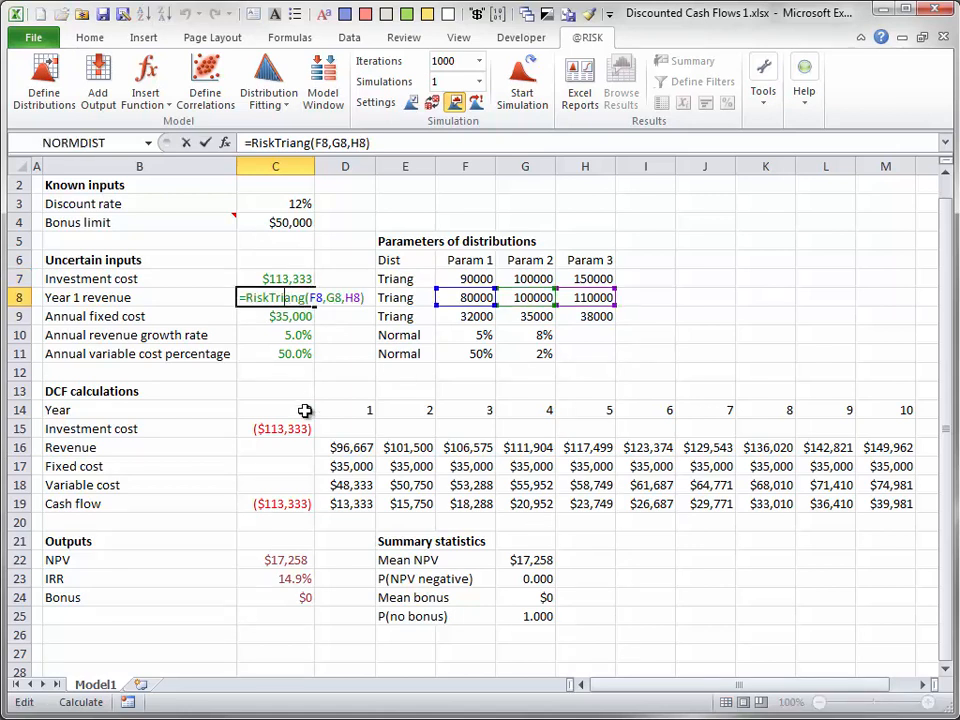
key("Escape")
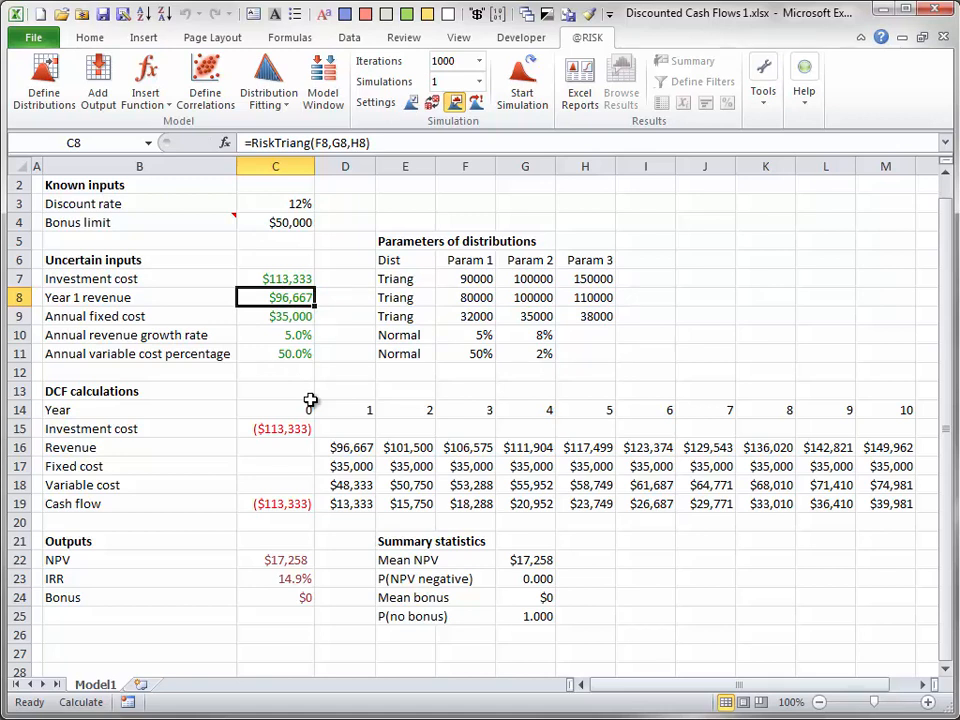
double_click(278, 313)
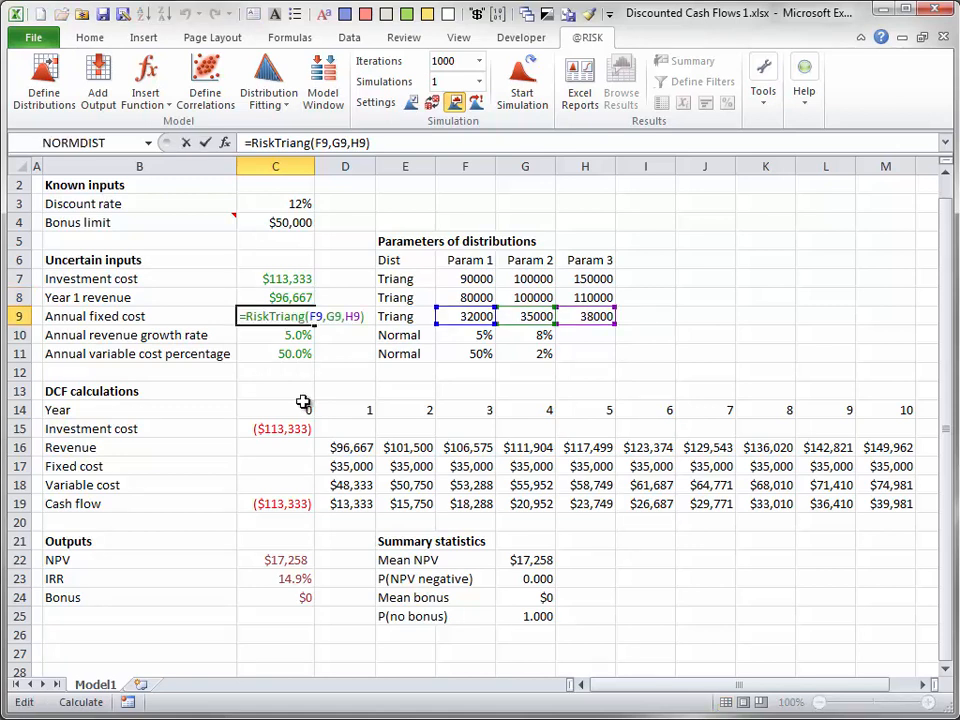
key("Escape")
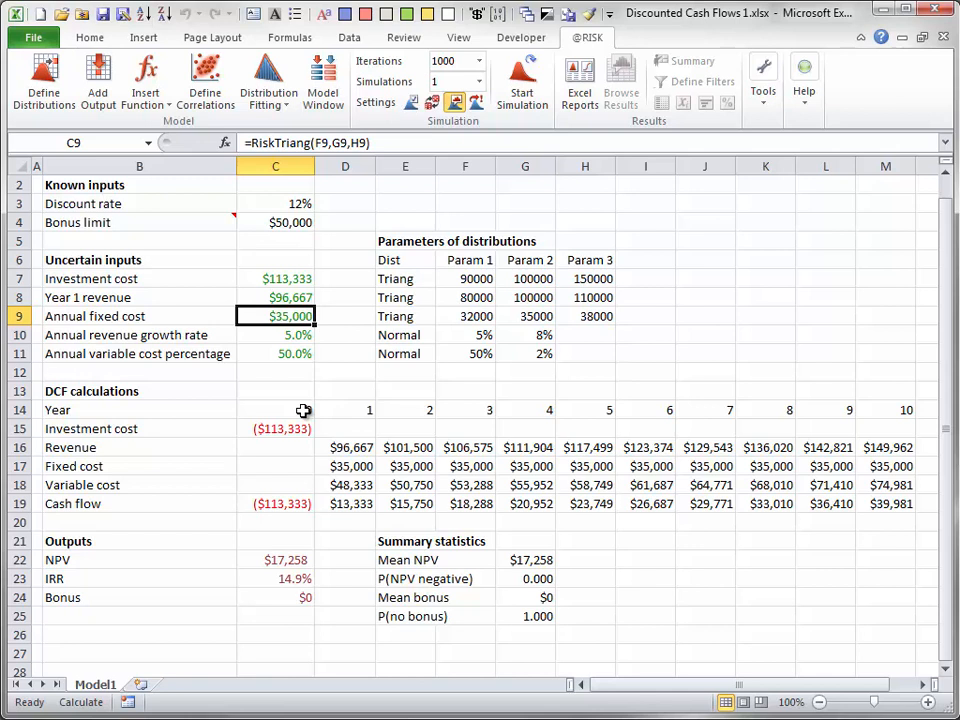
- Examine the distribution formulas for annual revenue growth rate and annual variable cost percentage in C10 and C11
double_click(295, 335)
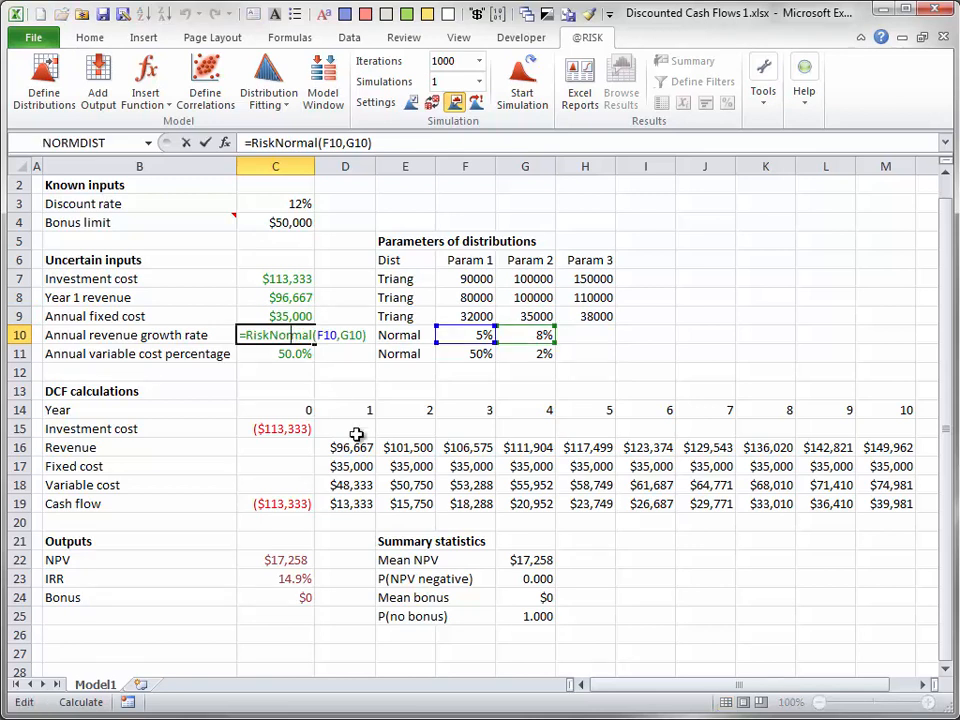
key("Escape")
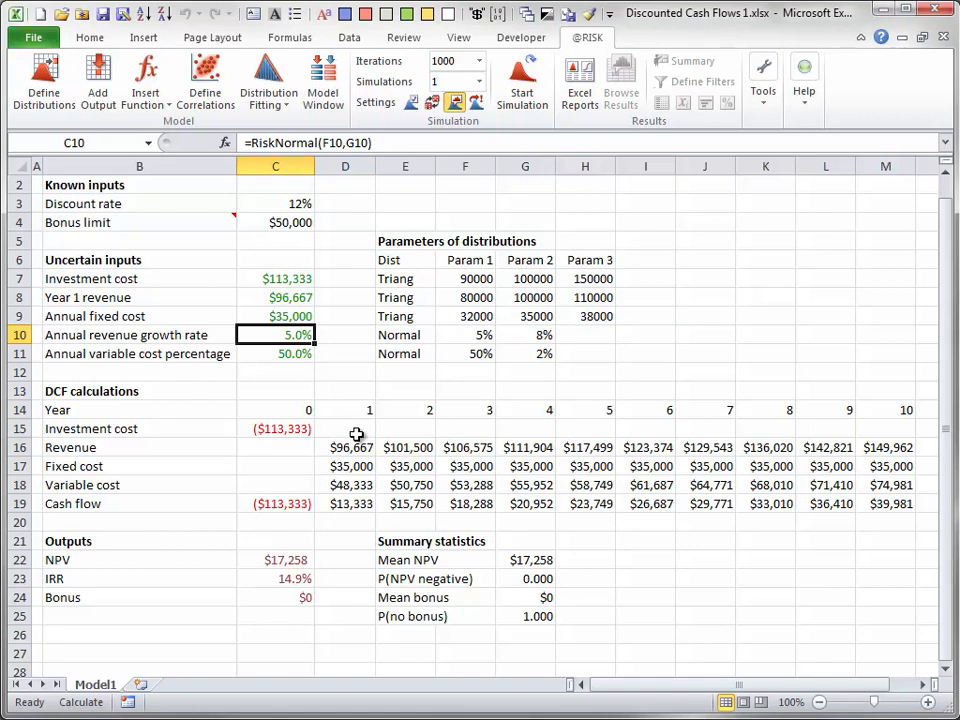
left_click(290, 354)
double_click(259, 354)
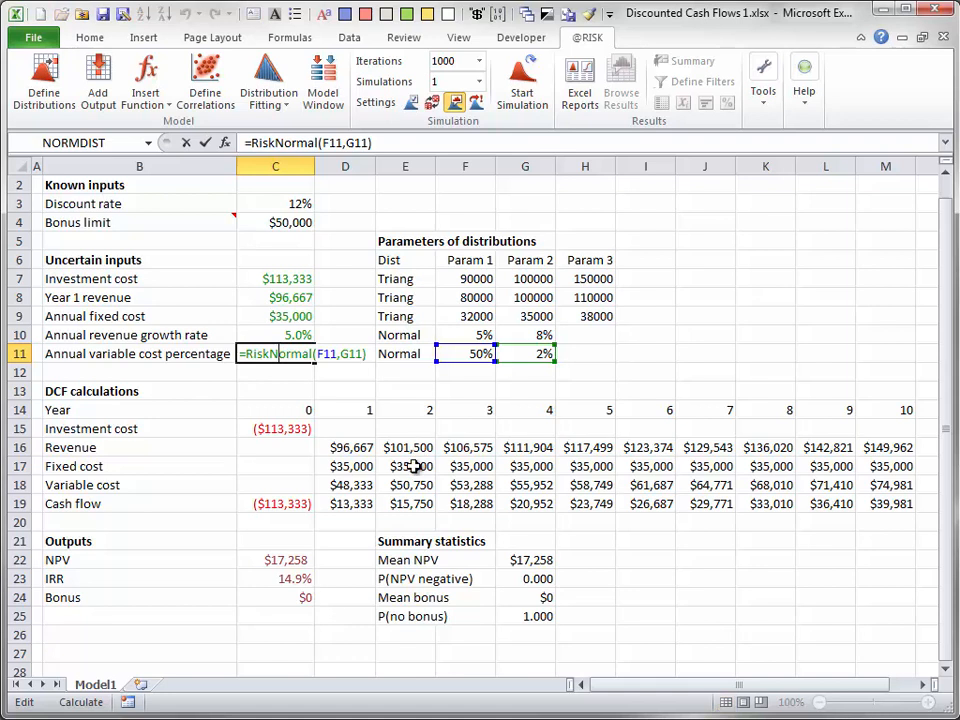
key("Escape")
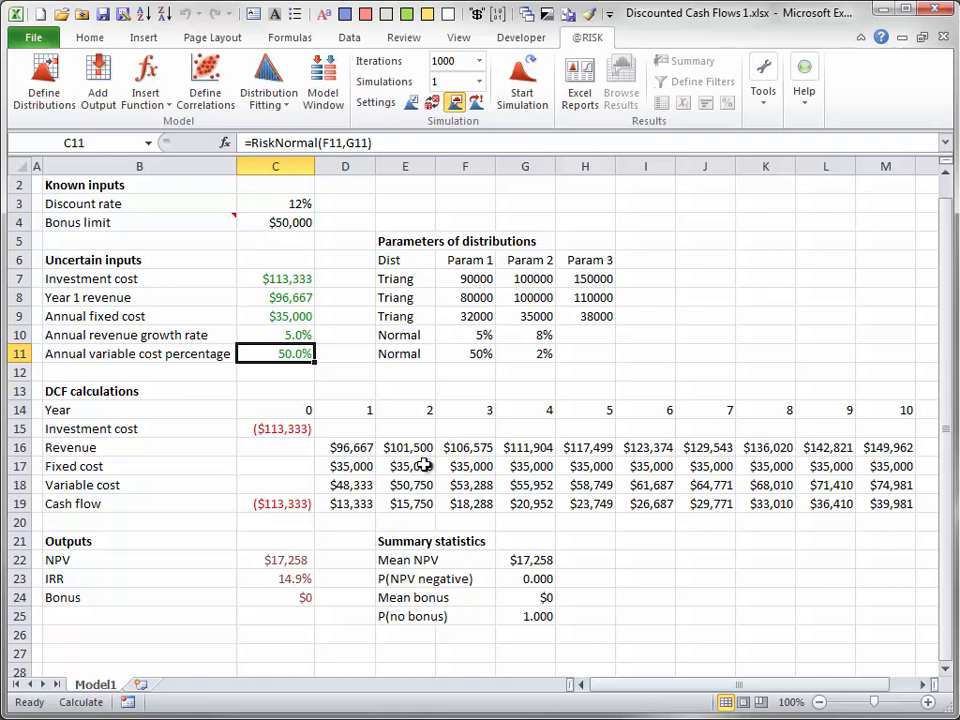
- Trace the DCF formulas for the year 0 investment cost in C15 and the revenues of years 1 to 3
left_click(255, 427)
type("=-C7")
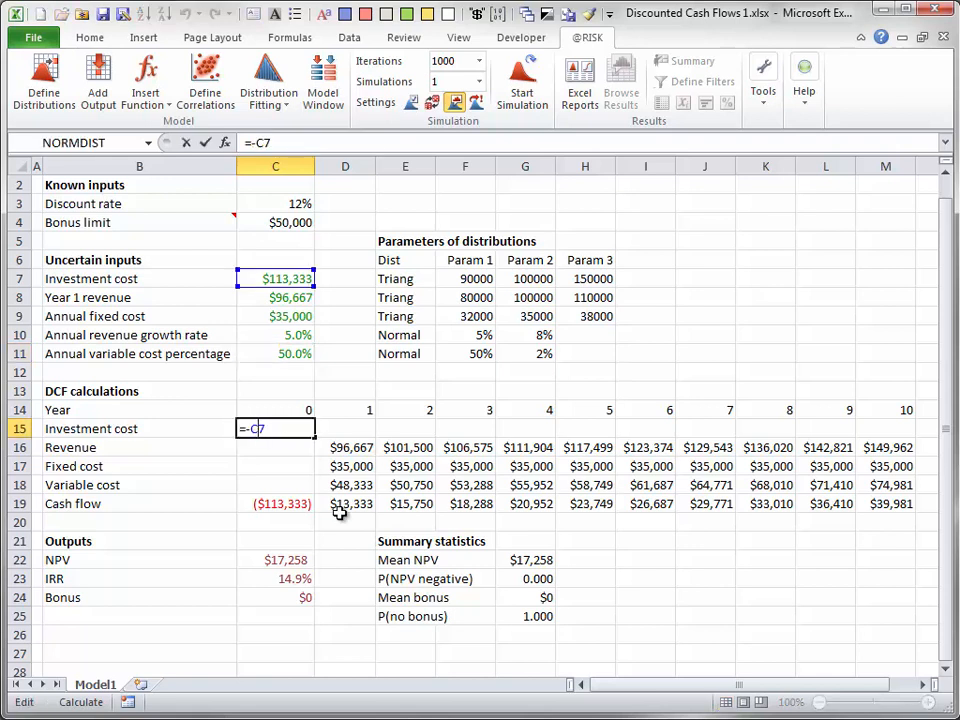
key("ctrl+Return")
left_click(345, 447)
key("F2")
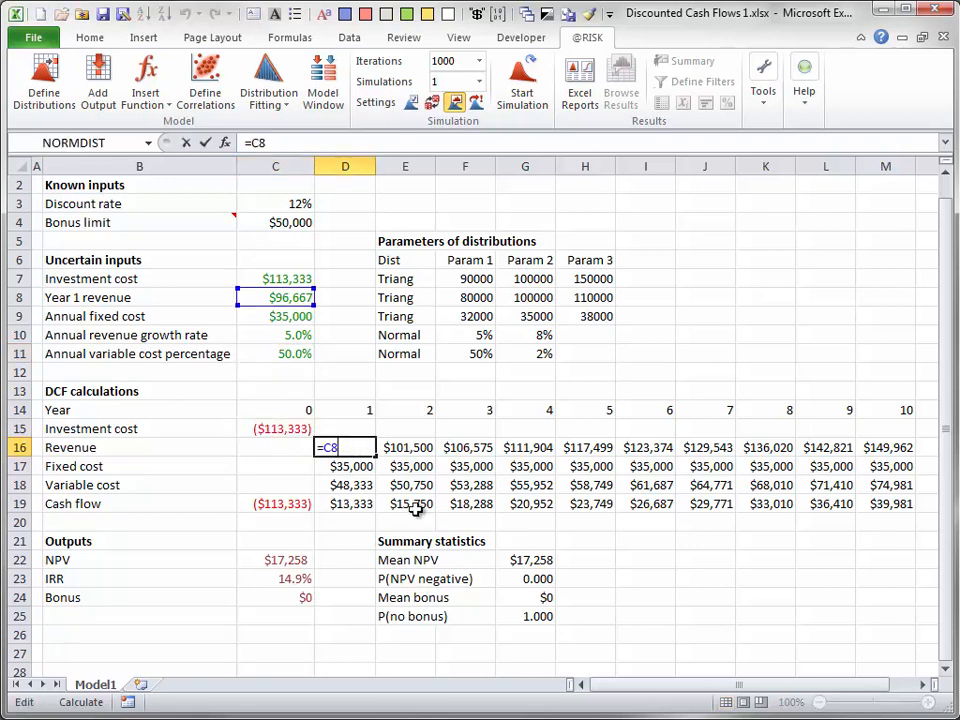
key("ctrl+Return")
double_click(425, 447)
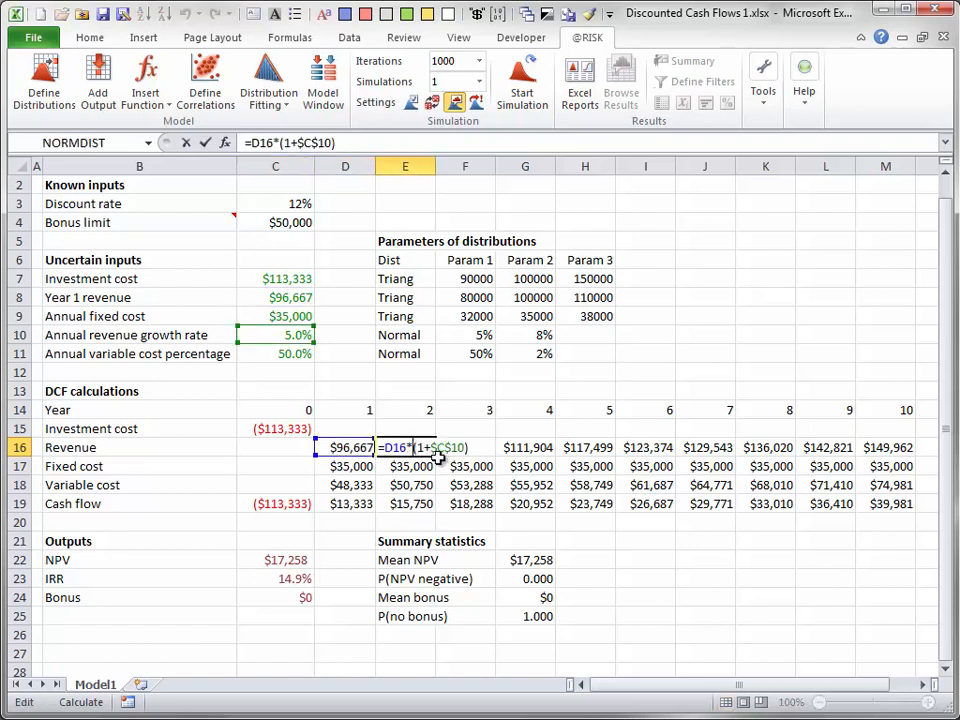
key("ctrl+Return")
left_click(484, 447)
key("F2")
key("ctrl+Return")
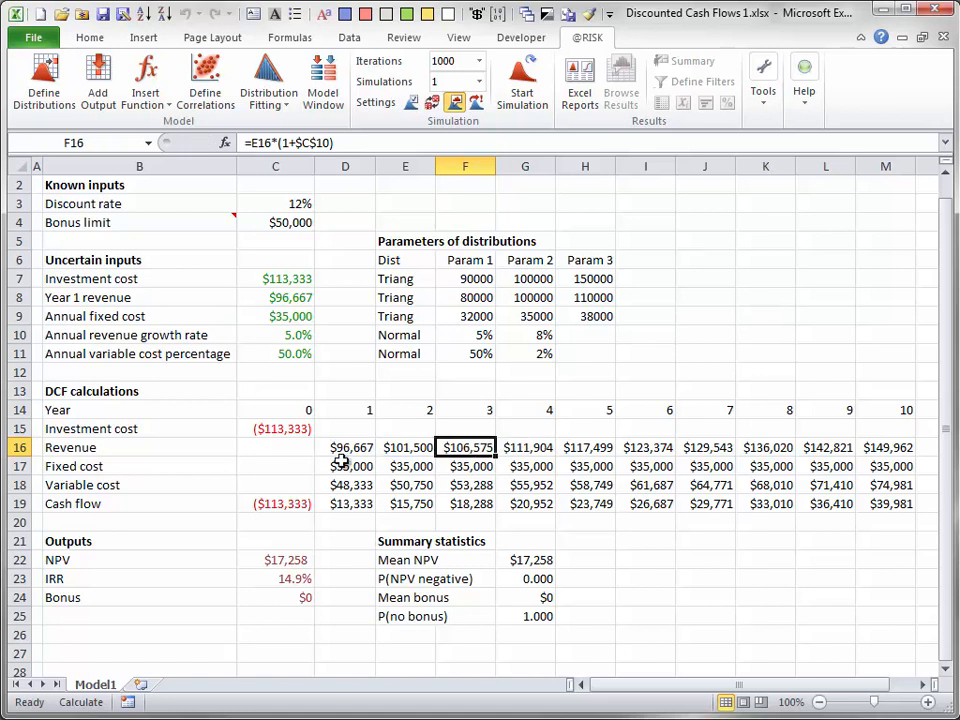
- Check the fixed cost formulas for years 1 and 2 in D17 and E17
left_click(345, 466)
key("F2")
key("ctrl+Return")
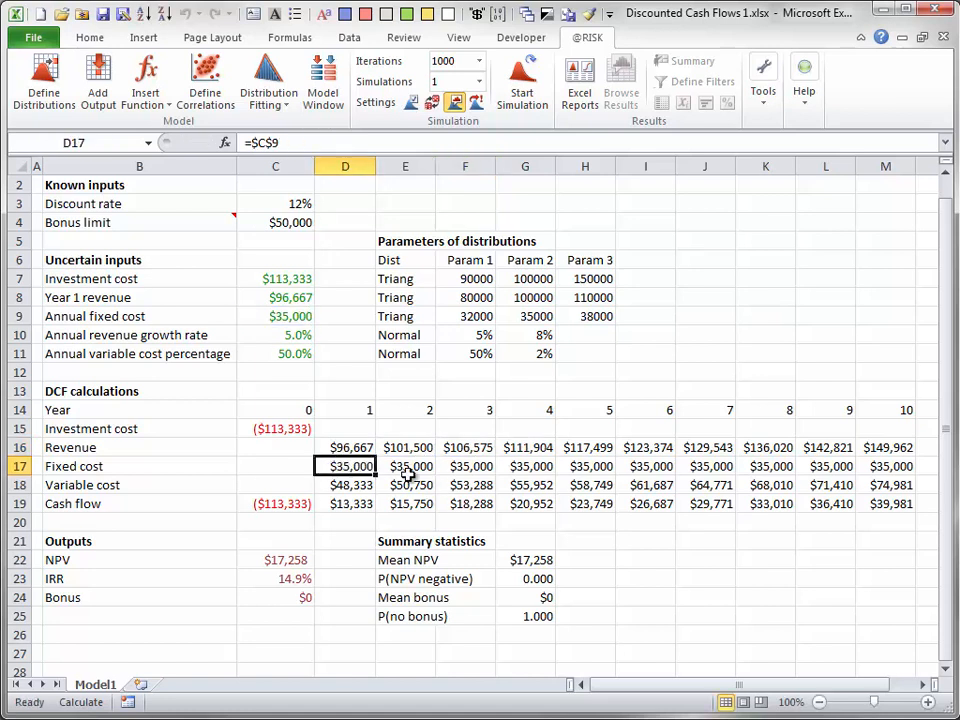
left_click(414, 466)
key("F2")
key("ctrl+Return")
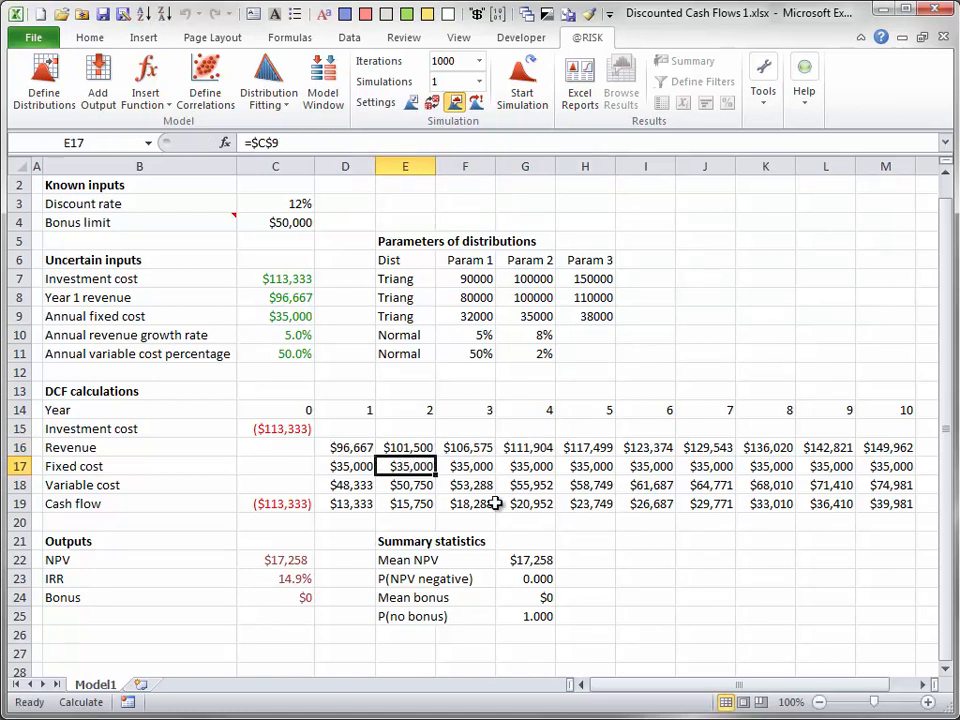
- Trace the variable cost formulas for years 1 and 2 and the year 1 cash flow formula in D19
left_click(353, 484)
key("F2")
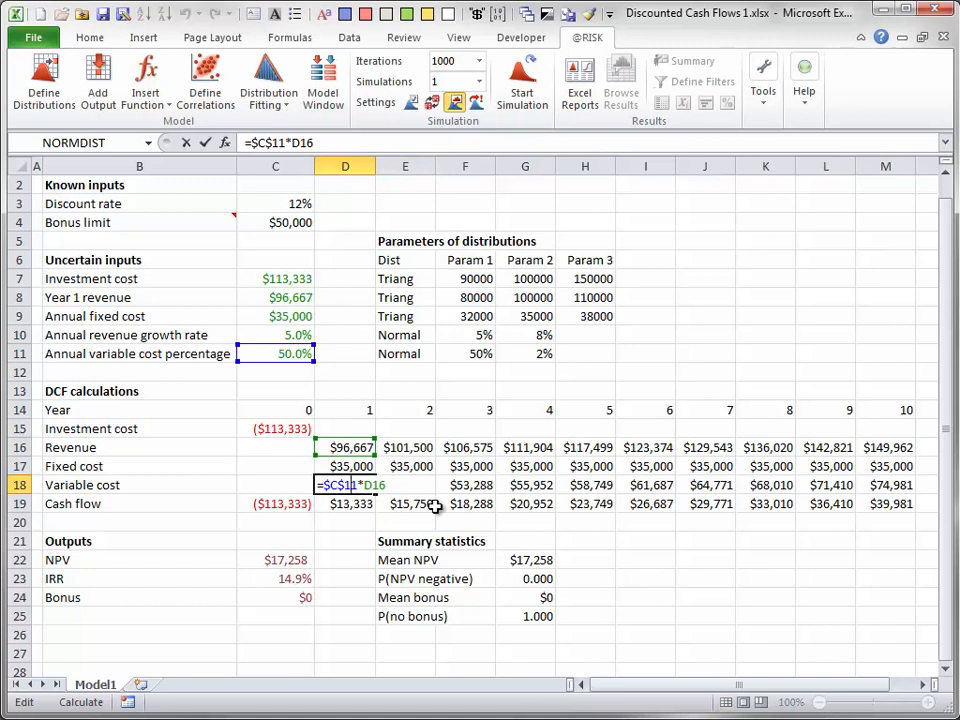
key("ctrl+Return")
left_click(401, 482)
key("F2")
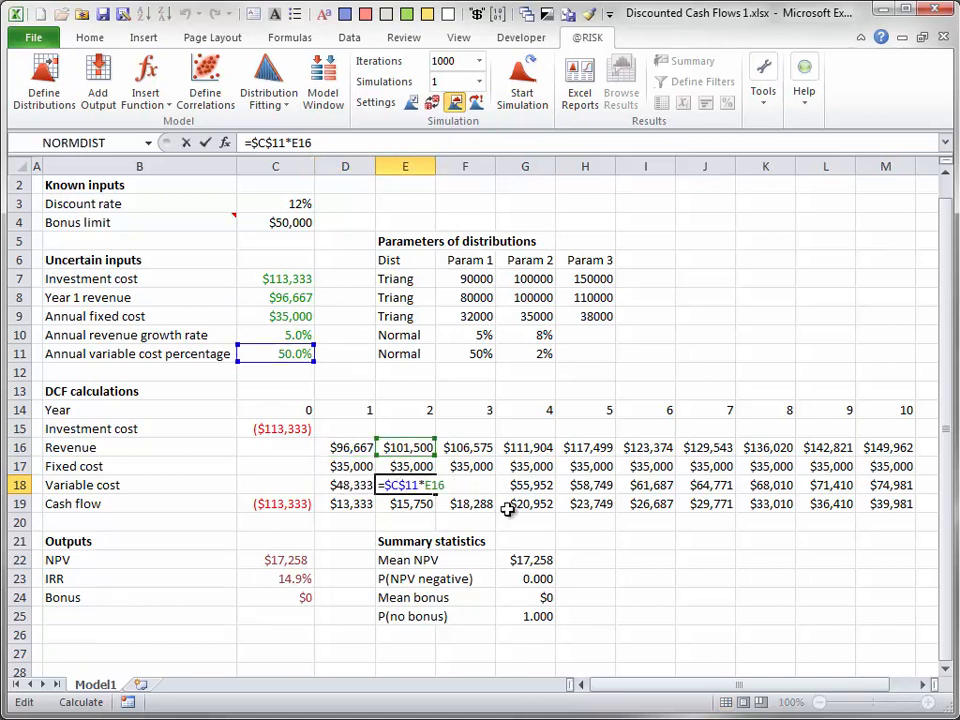
key("ctrl+Return")
left_click(352, 503)
key("F2")
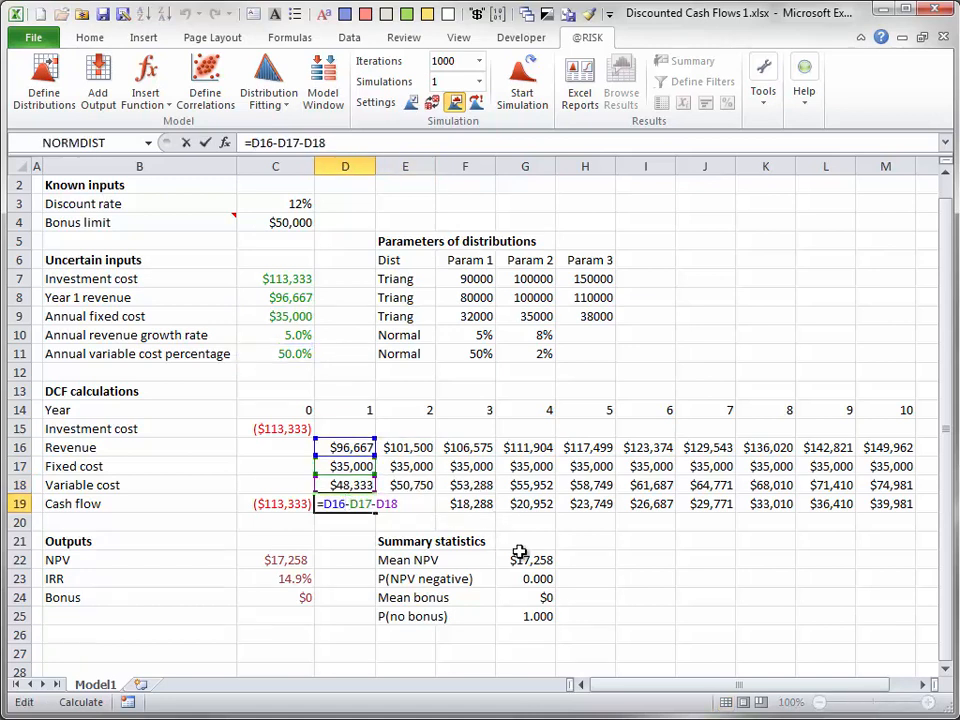
key("ctrl+Return")
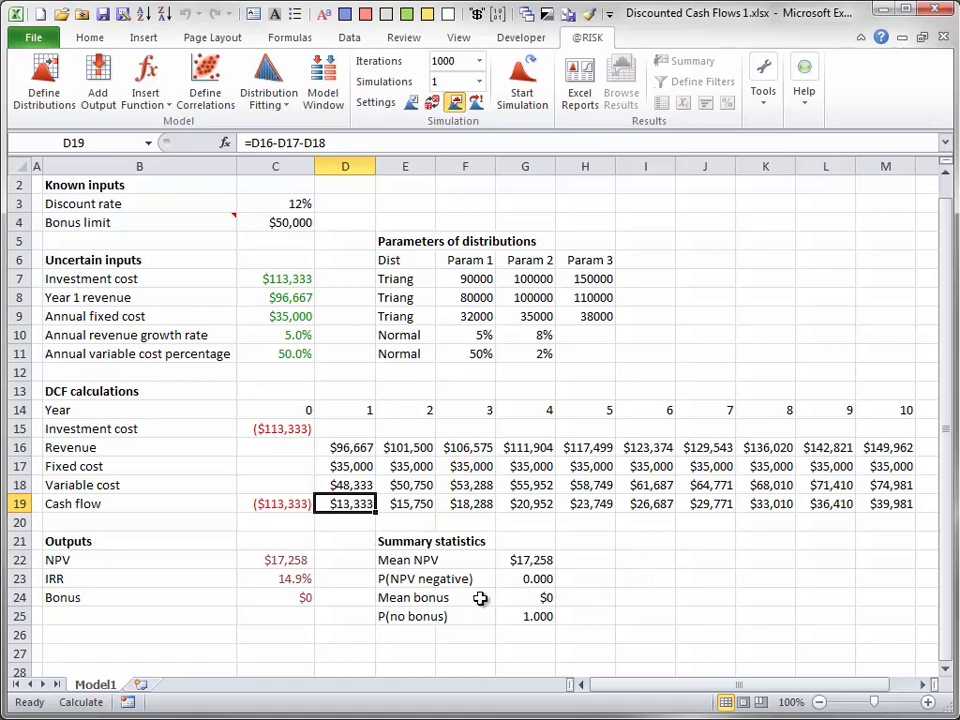
- Examine the NPV, IRR and bonus output formulas in C22:C24, including the bonus limit input in C4
double_click(271, 567)
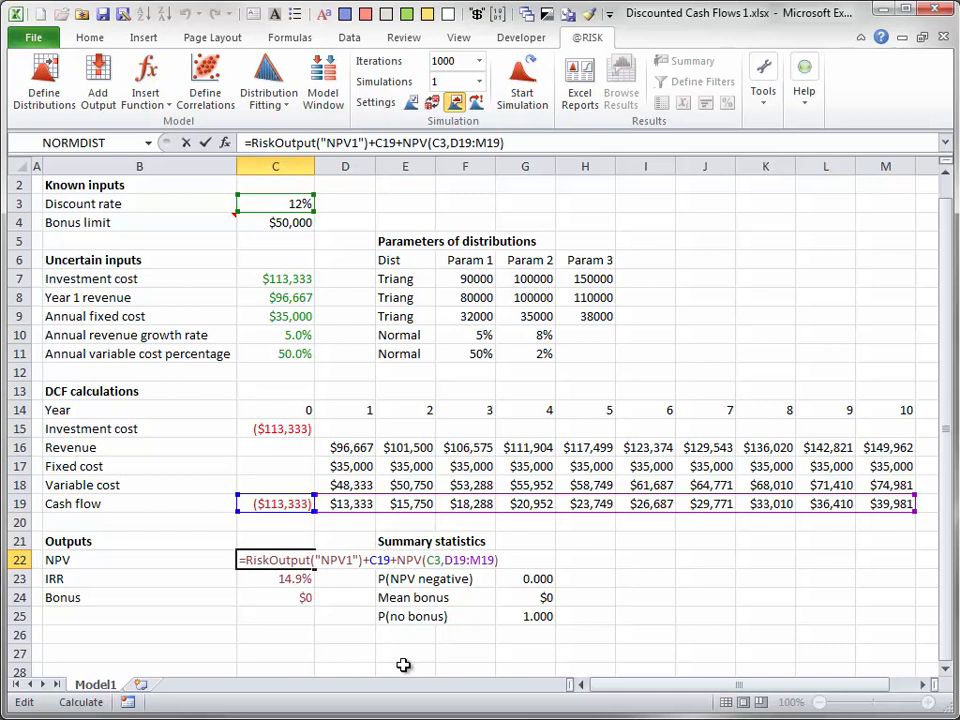
key("Escape")
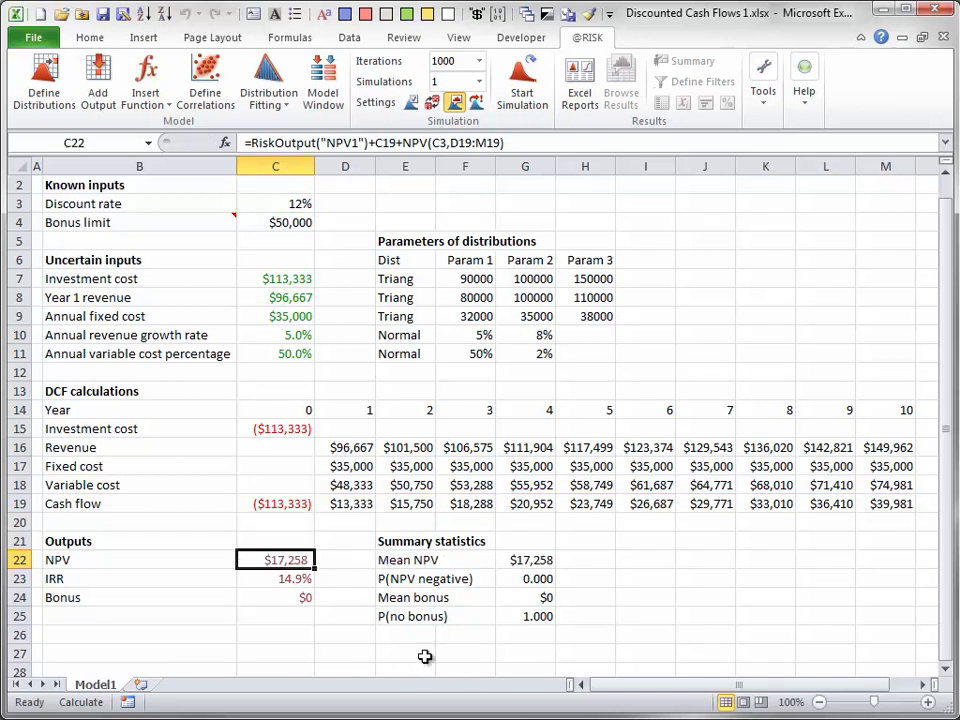
double_click(295, 580)
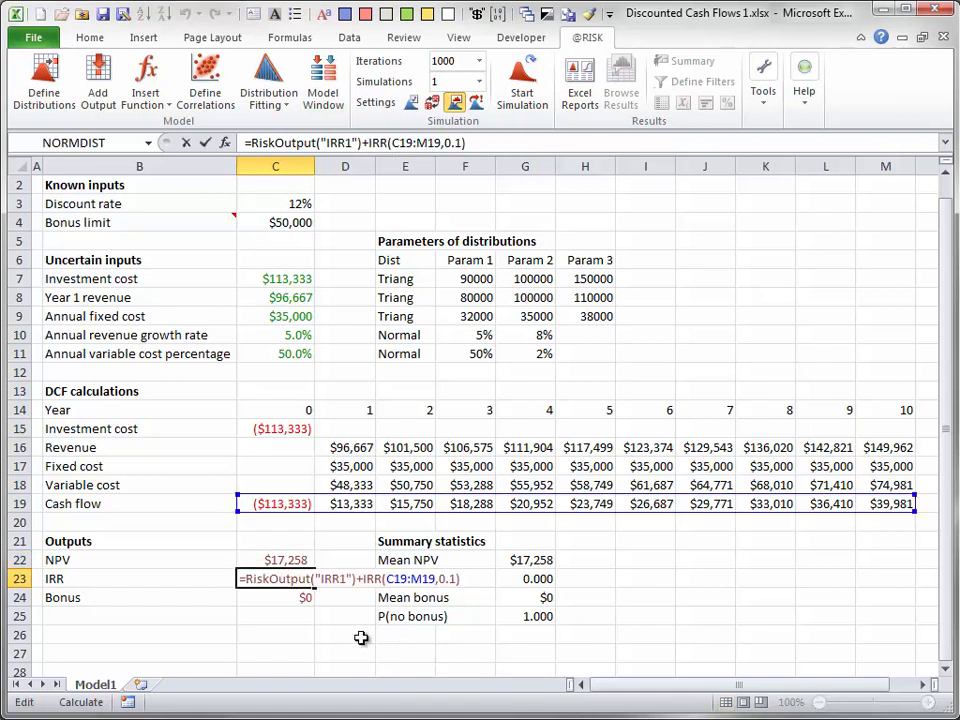
key("Escape")
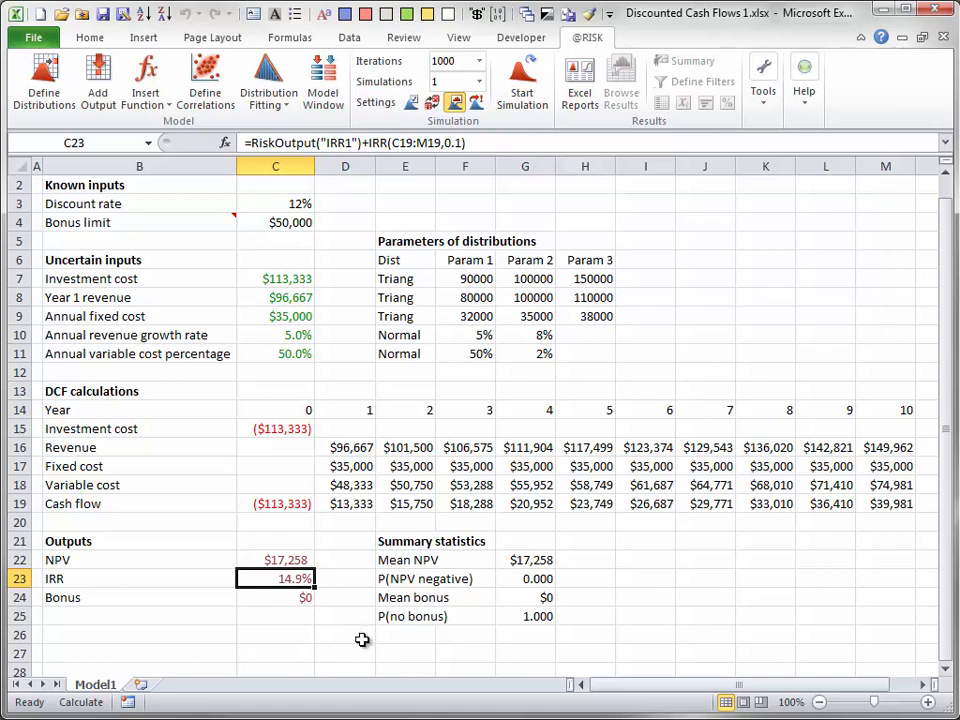
left_click(285, 222)
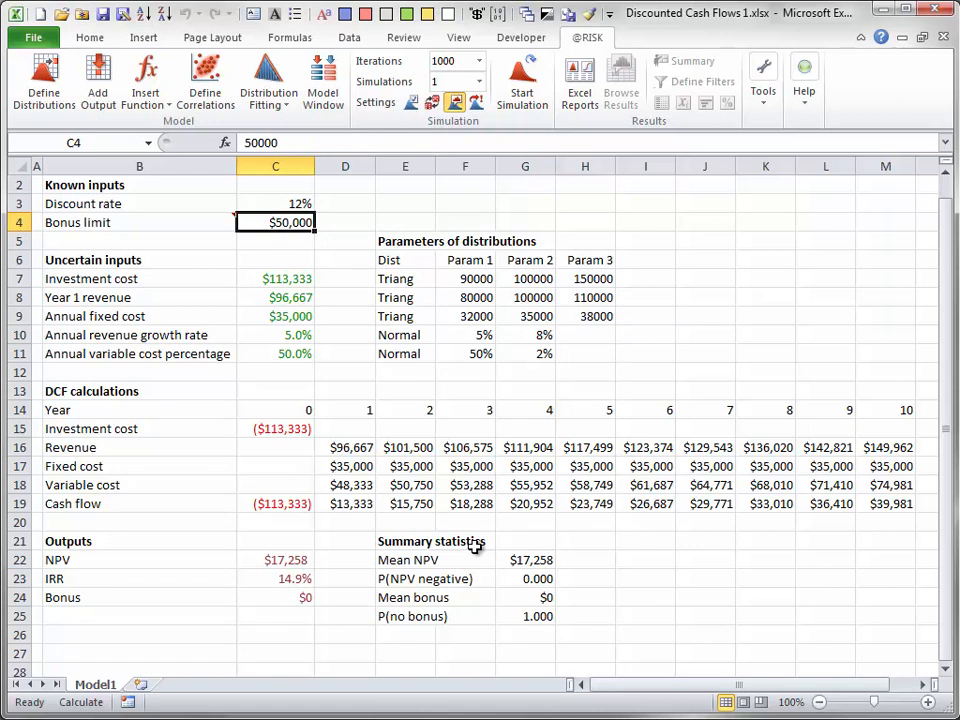
double_click(291, 597)
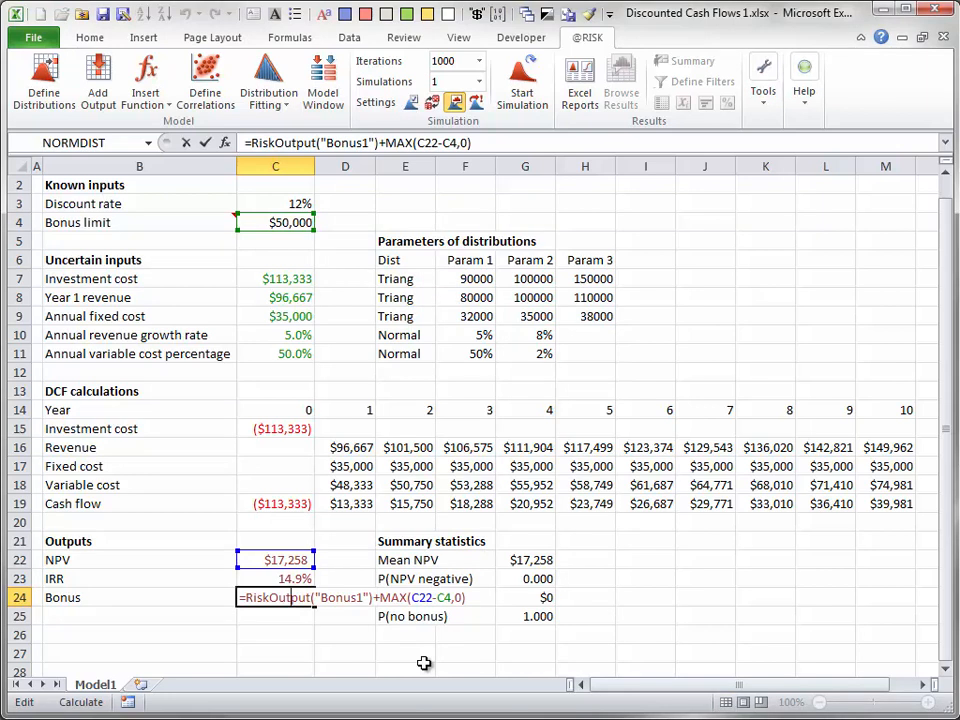
key("Escape")
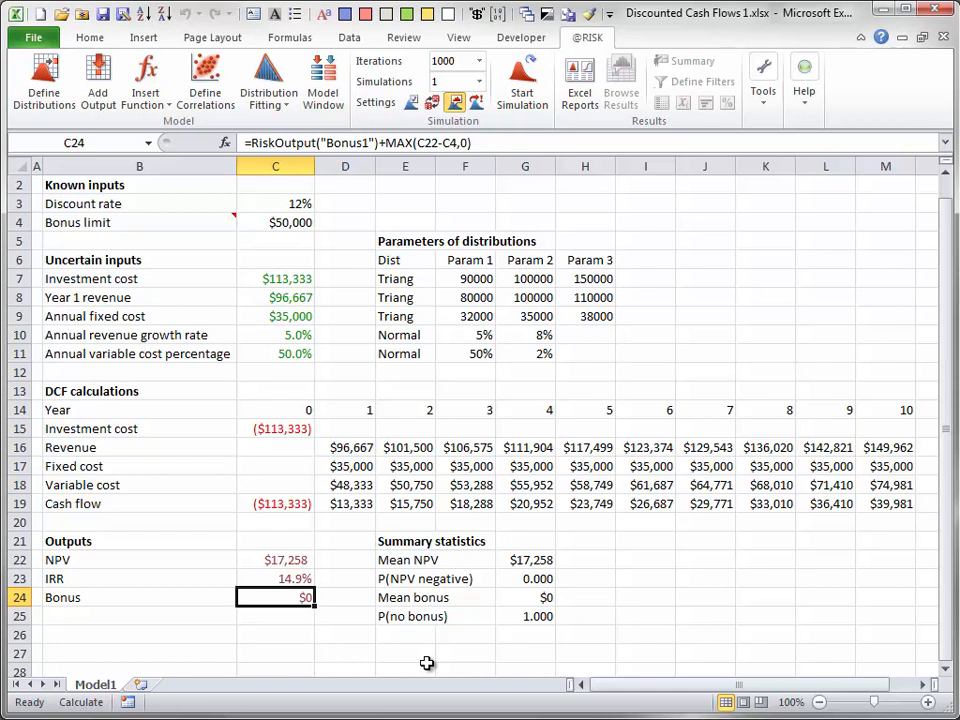
- Review the summary statistics formulas for mean NPV, P(NPV negative), mean bonus and P(no bonus) in G22:G25
left_click(520, 559)
double_click(520, 560)
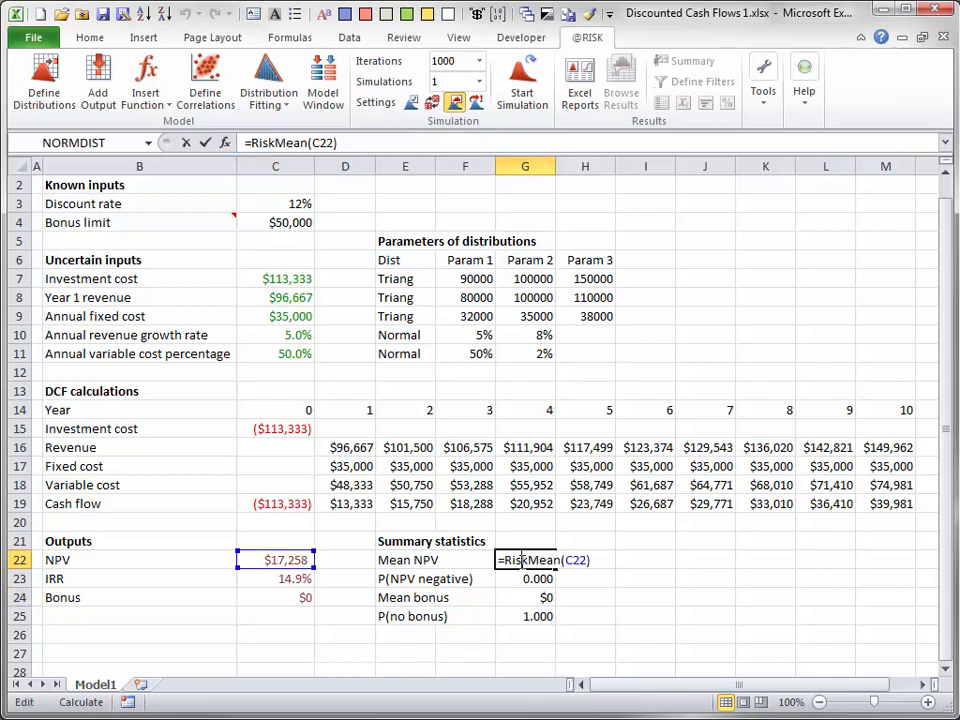
key("Escape")
double_click(532, 579)
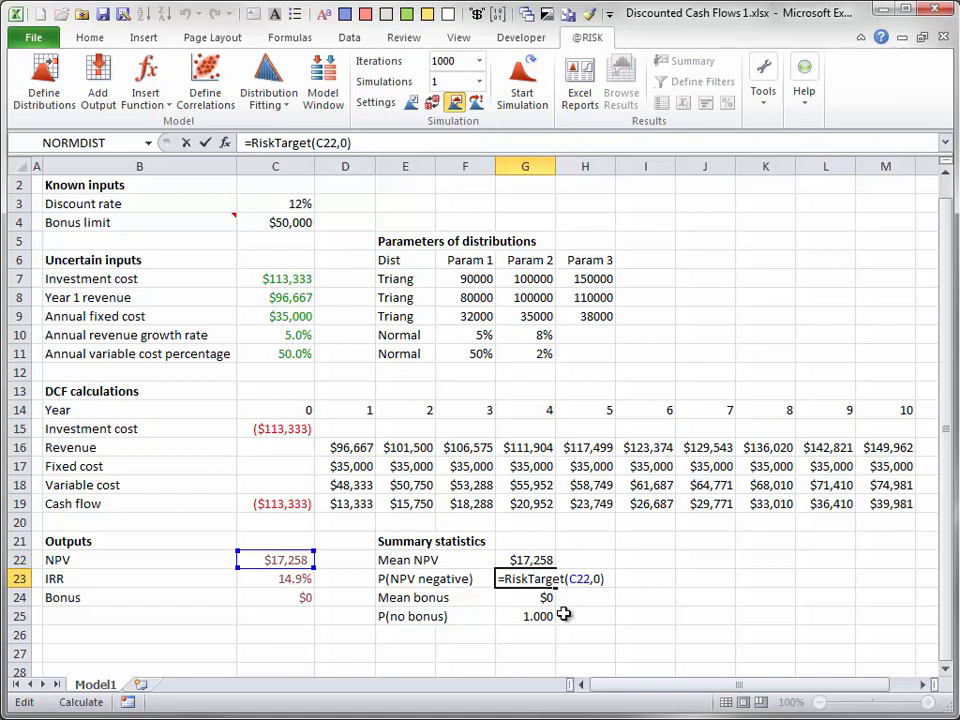
key("Escape")
left_click(540, 599)
double_click(540, 599)
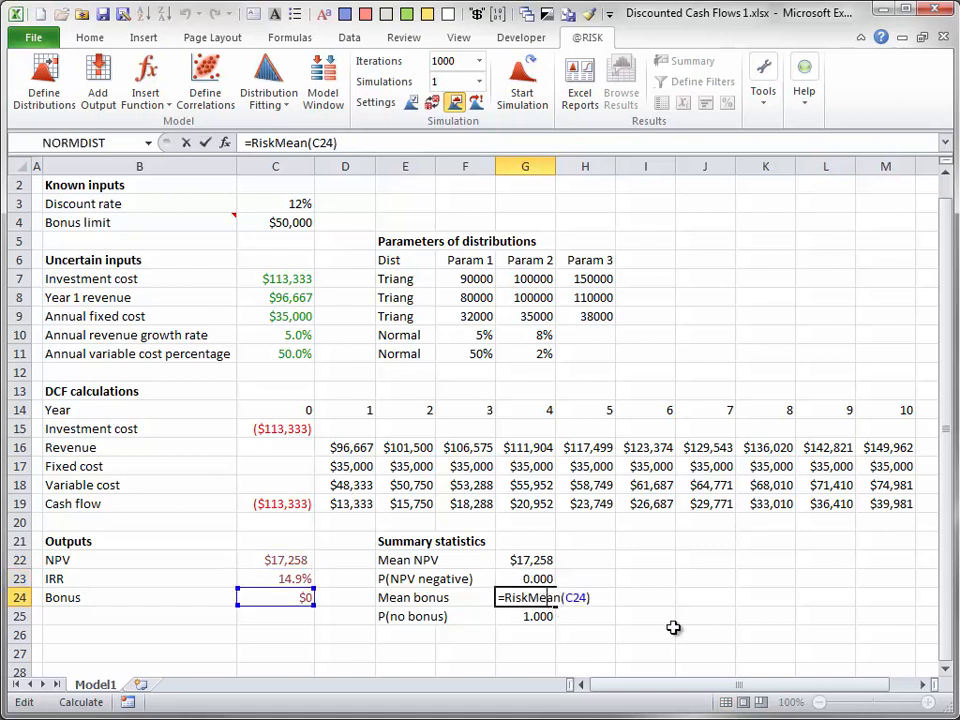
key("Escape")
double_click(527, 617)
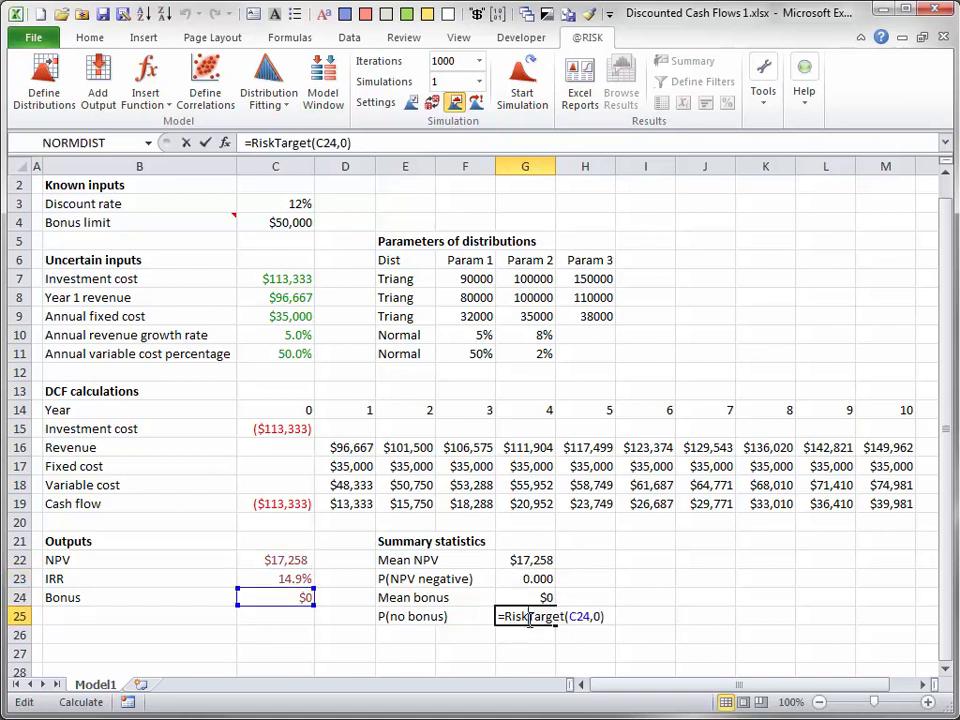
key("Escape")
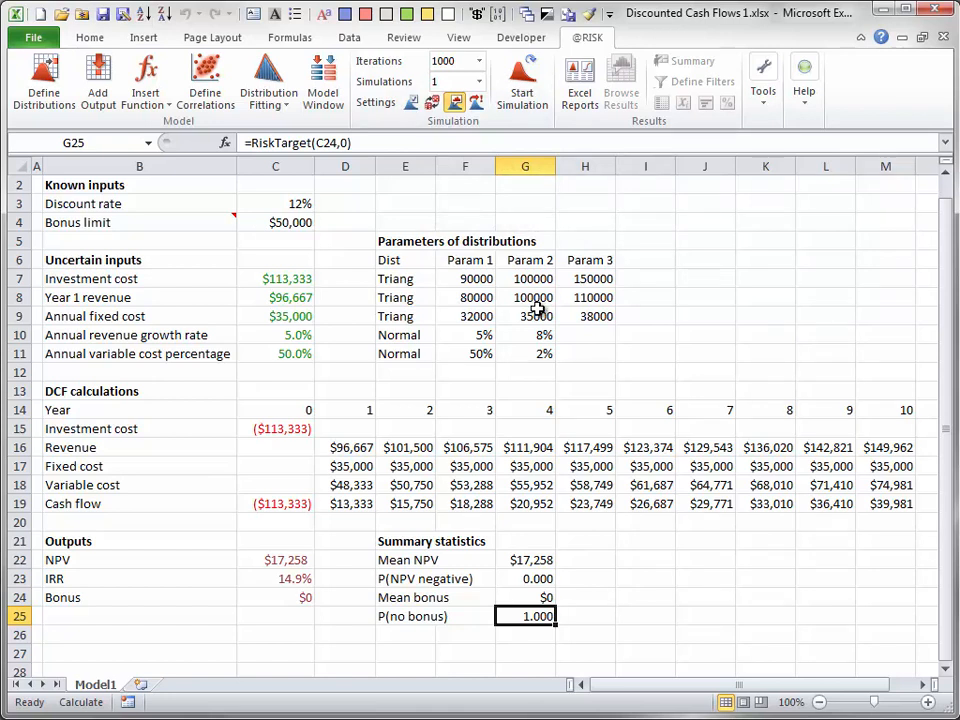
left_click(431, 105)
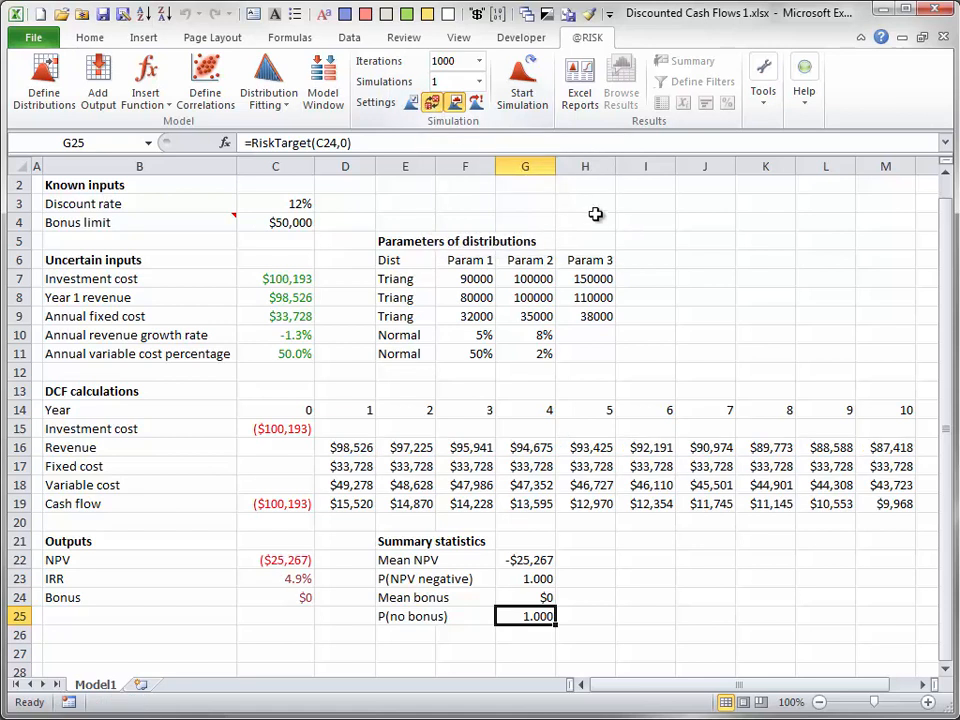
key("F9")
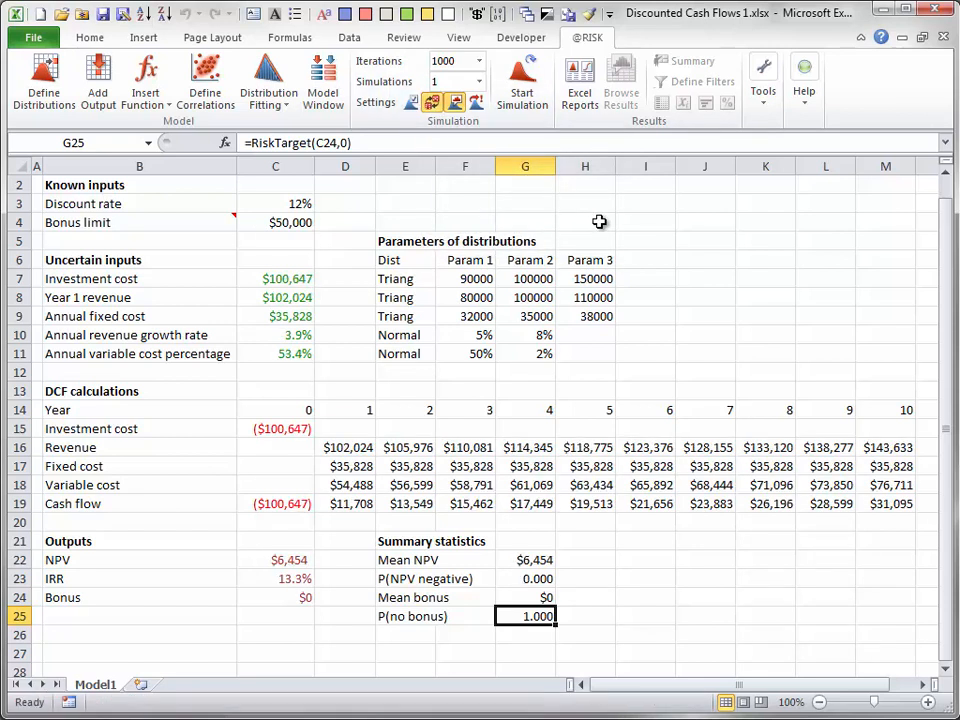
key("F9")
key("F9")
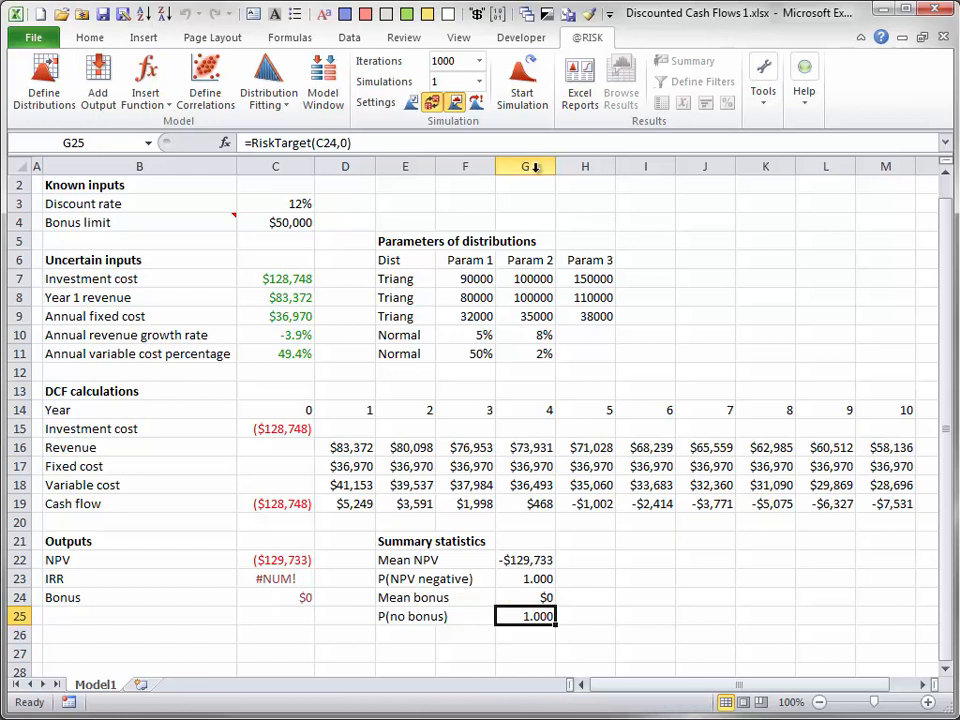
- Turn off random recalculation, run the 1000-iteration simulation, and reposition the NPV results graph over the worksheet
left_click(430, 104)
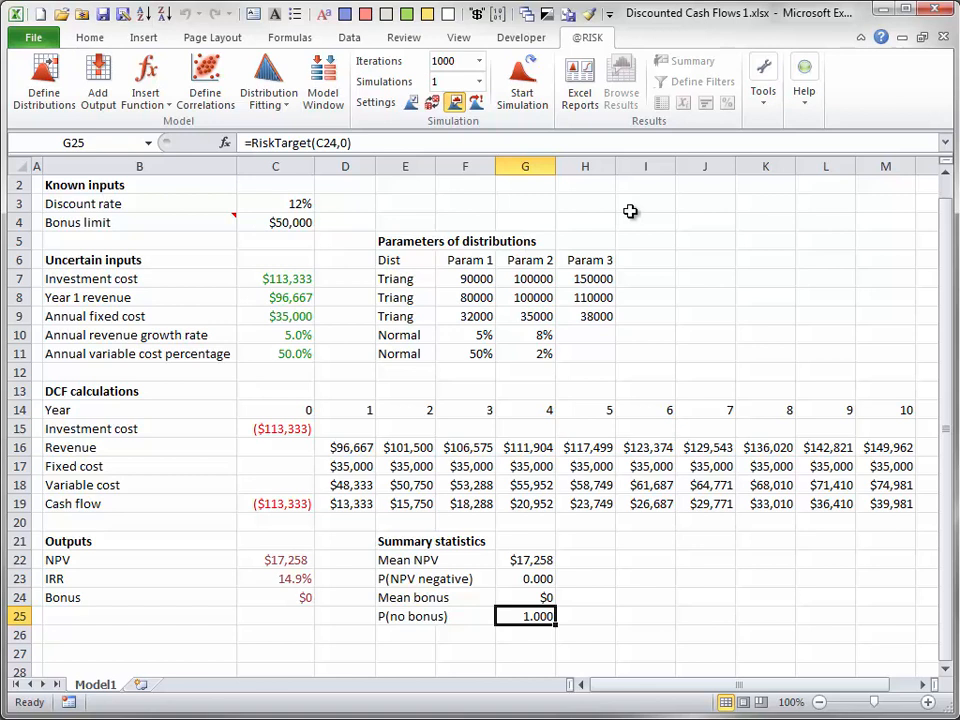
left_click(522, 88)
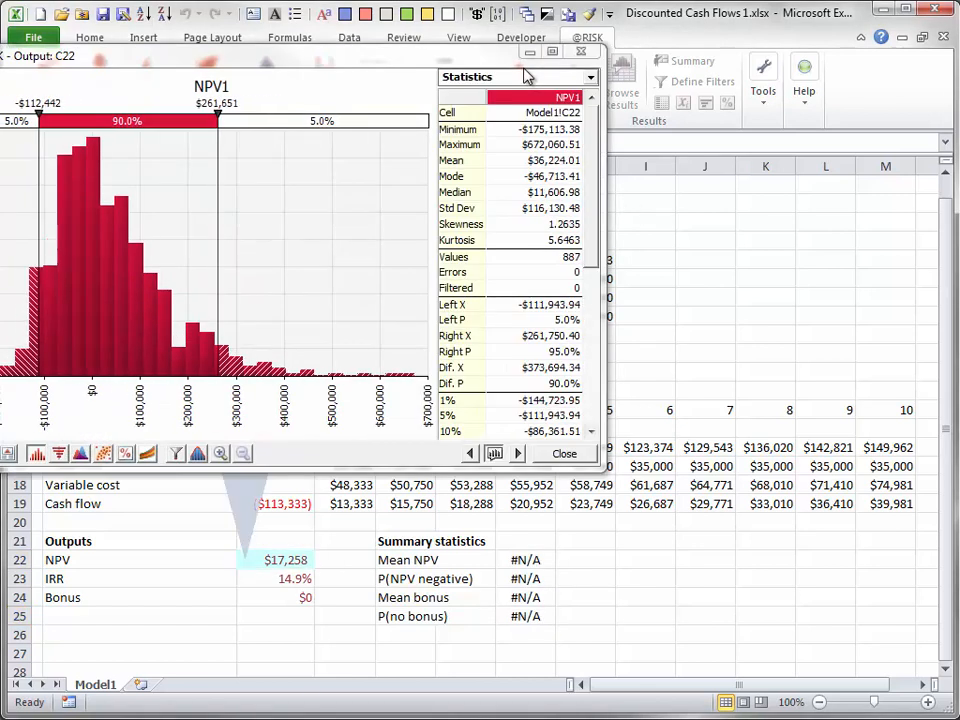
left_click_drag(298, 60, 512, 93)
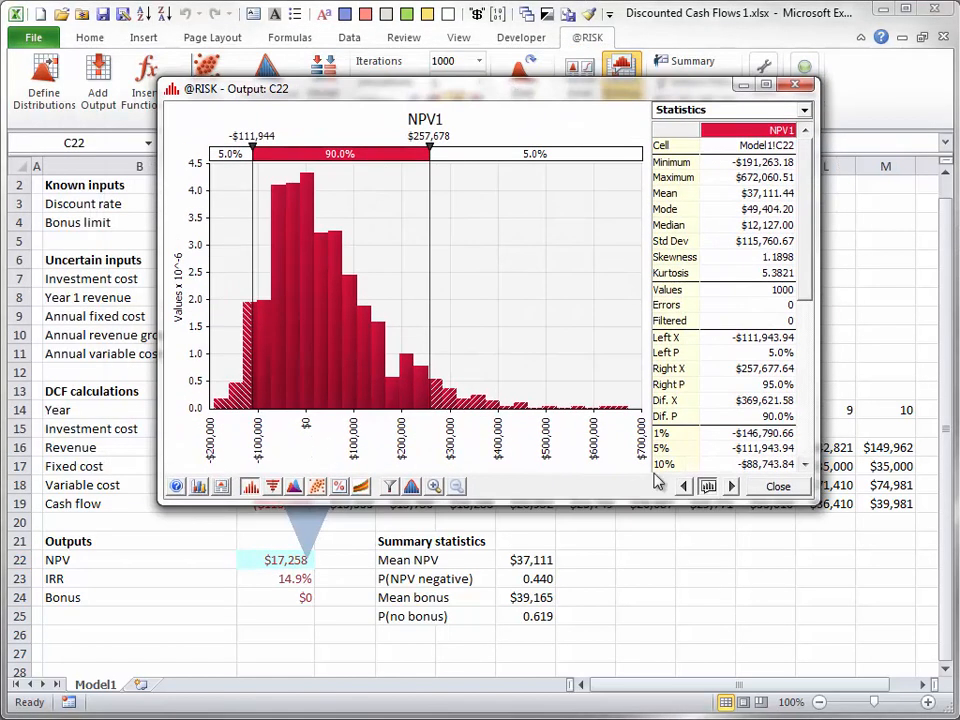
- Review the simulated P(NPV negative), mean bonus and P(no bonus) in G23:G25, and close the NPV graph
left_click(793, 541)
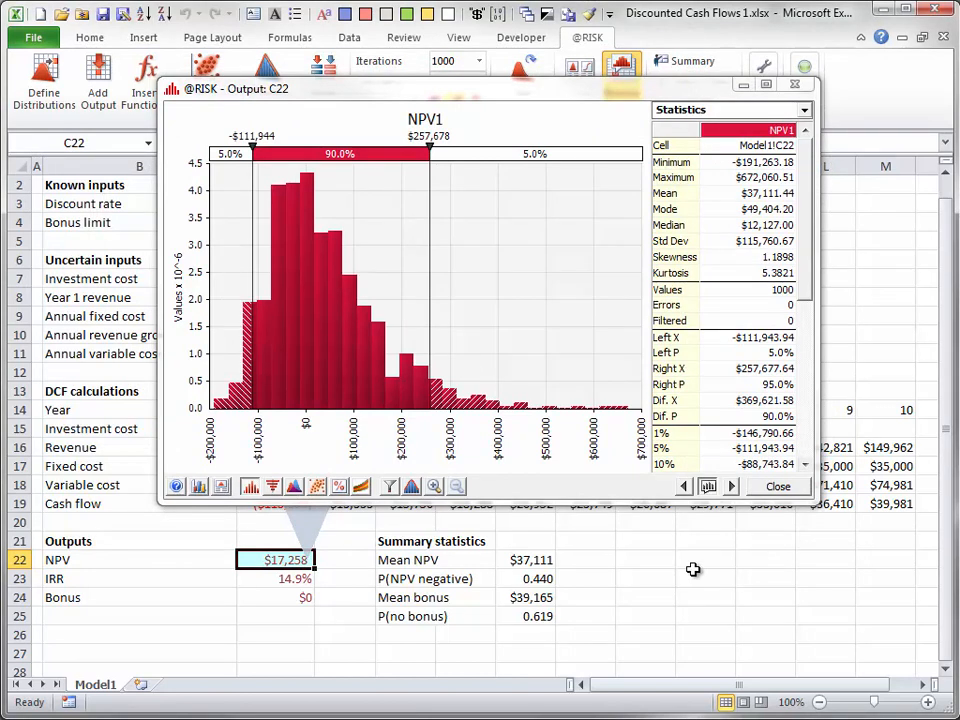
left_click(535, 579)
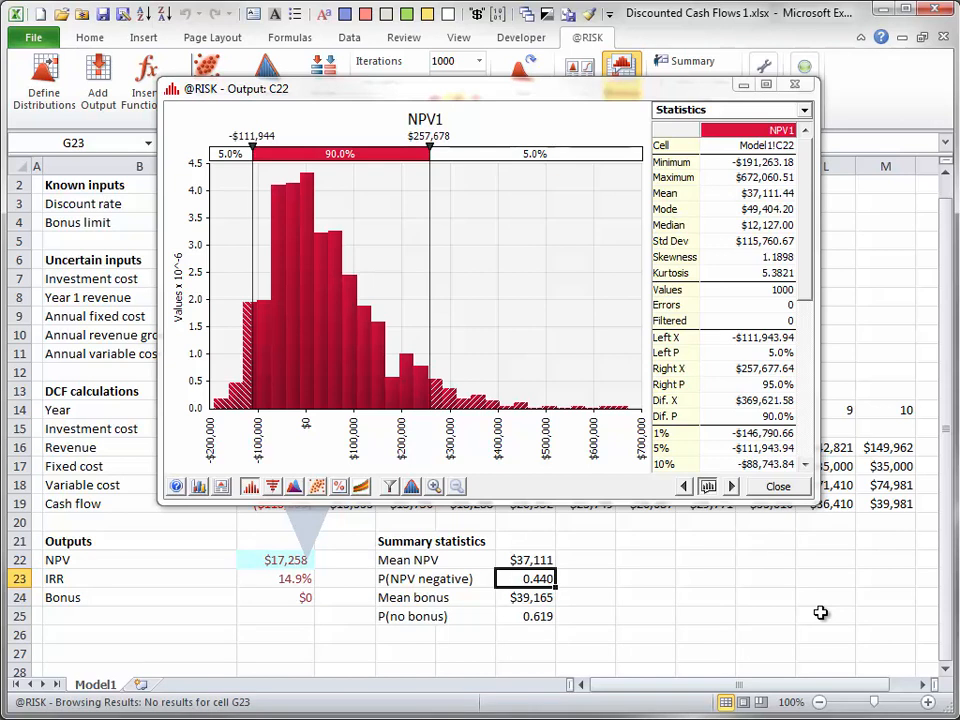
key("Down")
key("Down")
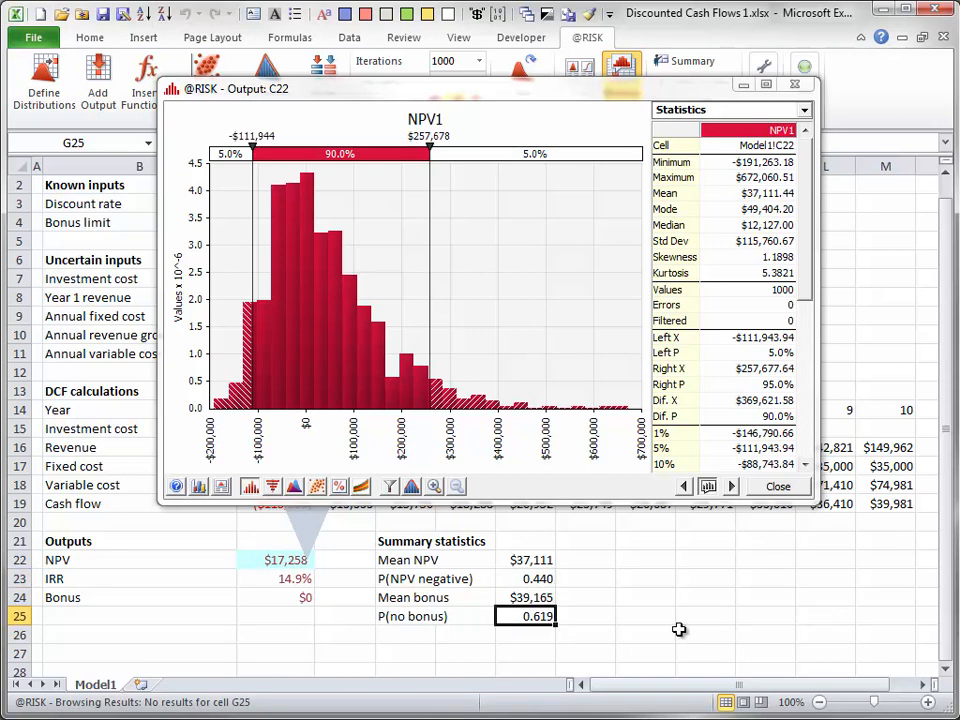
left_click(776, 488)
- Browse the simulation results of the bonus output in C24, and review the results summary for all outputs, including their errors
left_click(300, 595)
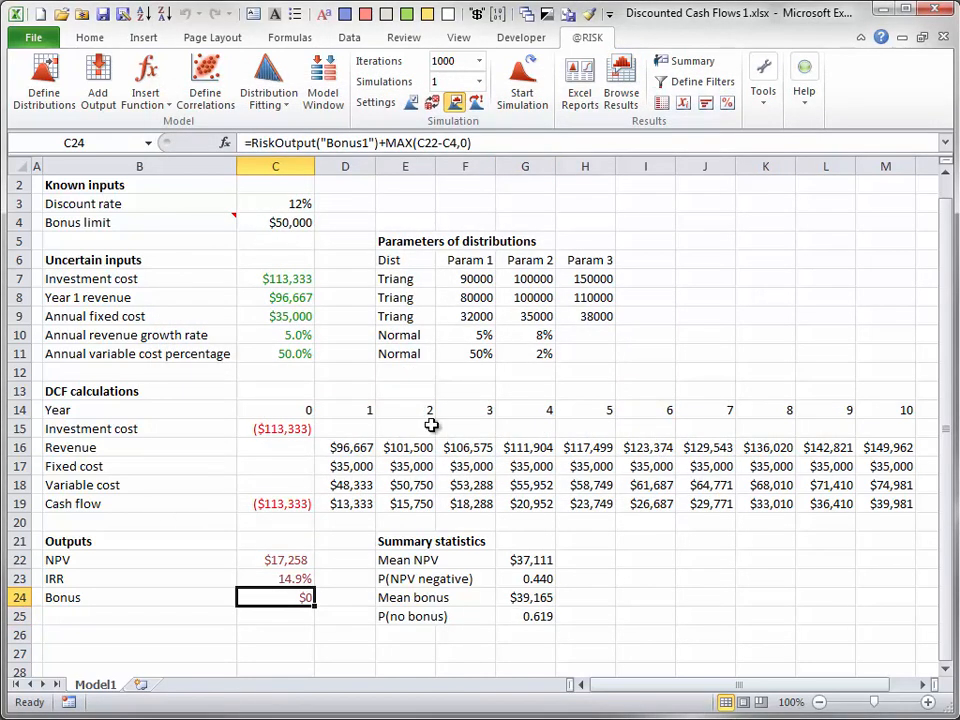
left_click(616, 90)
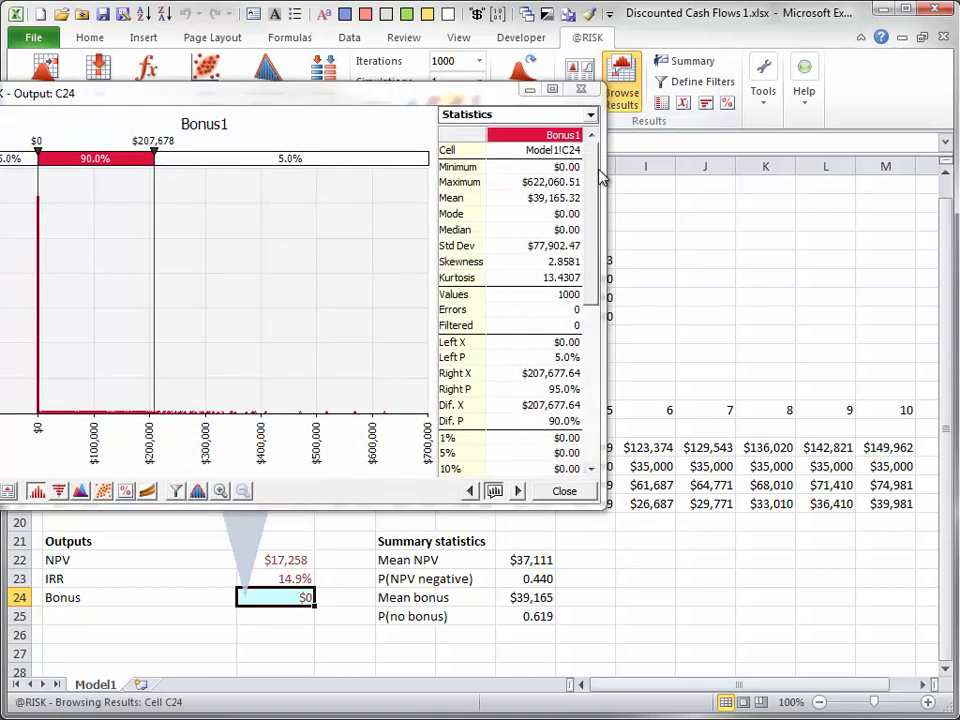
left_click_drag(289, 96, 523, 77)
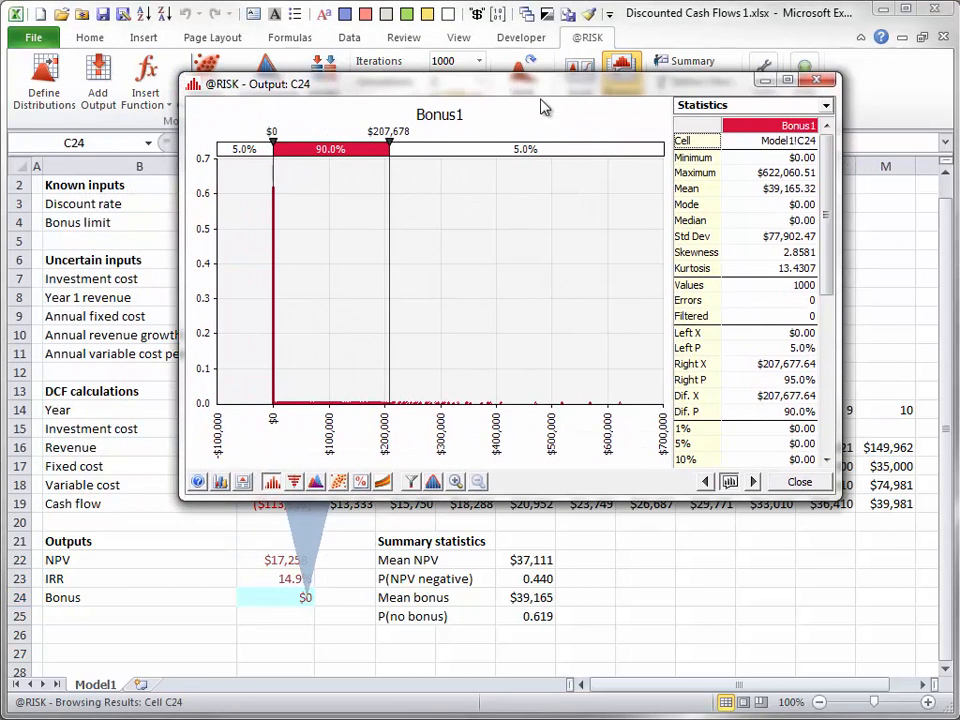
left_click(817, 80)
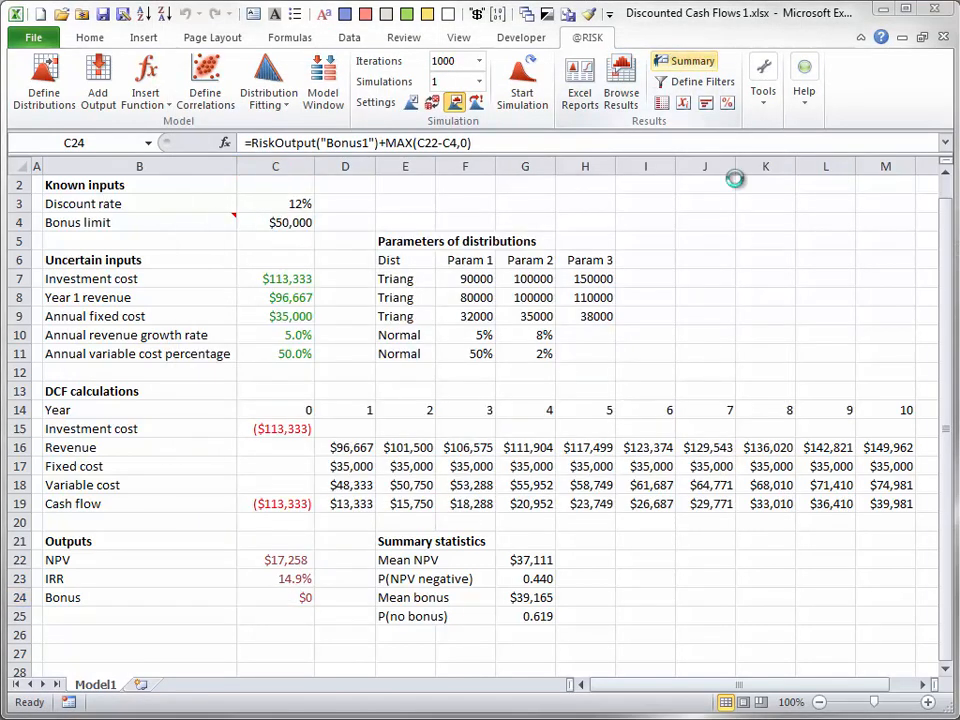
left_click(666, 61)
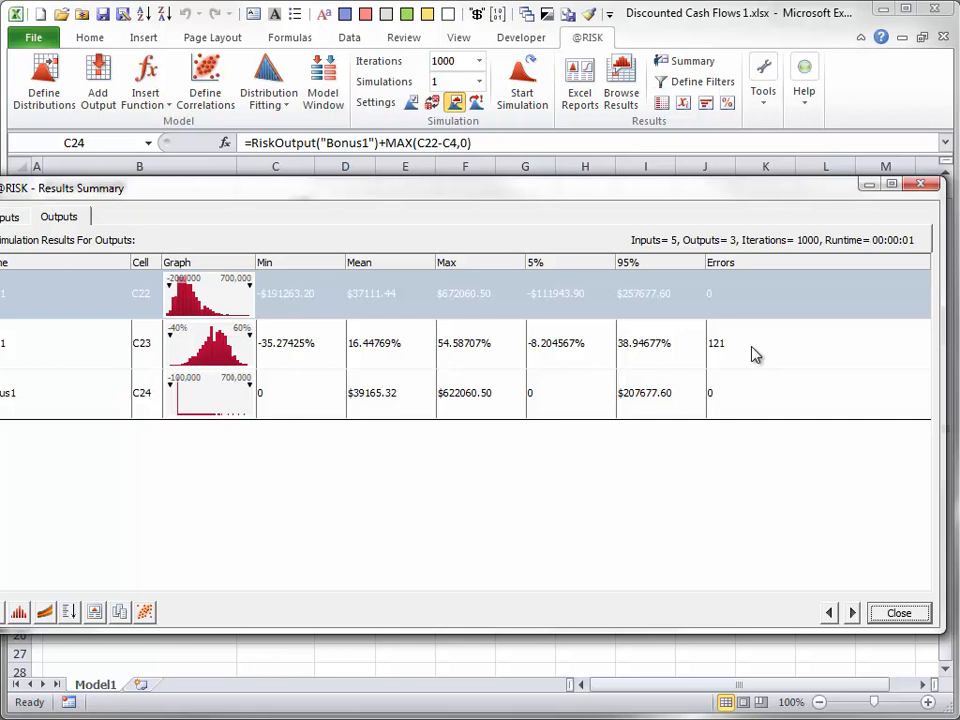
left_click(898, 614)
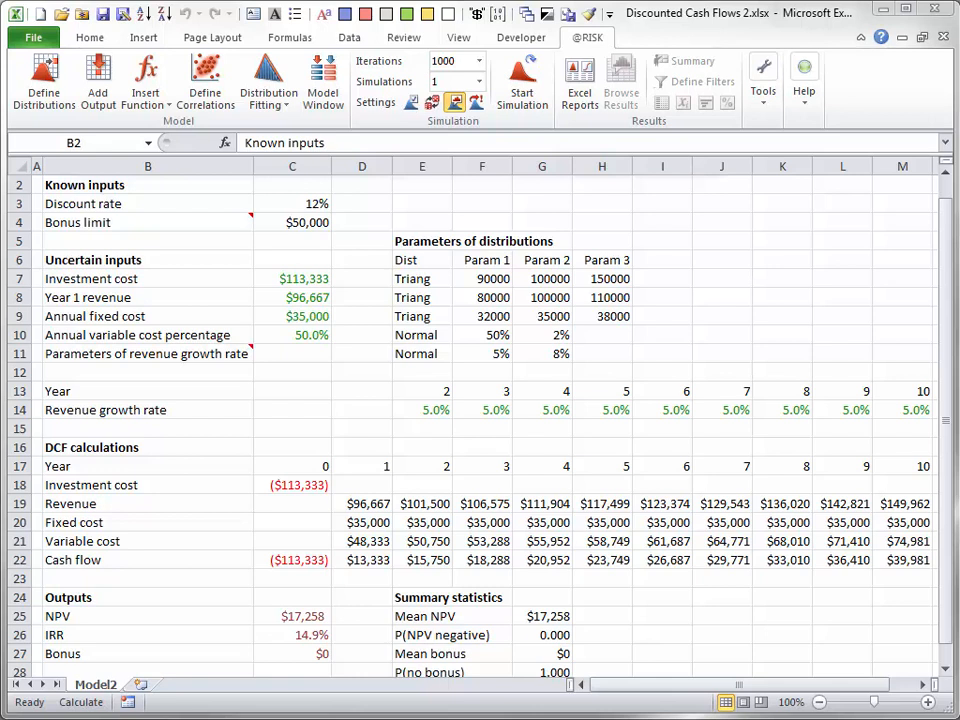
- Examine the RiskNormal revenue growth rate formulas for years 2 and 3 in E14:F14 of Discounted Cash Flows 2.xlsx
left_click(429, 409)
double_click(429, 409)
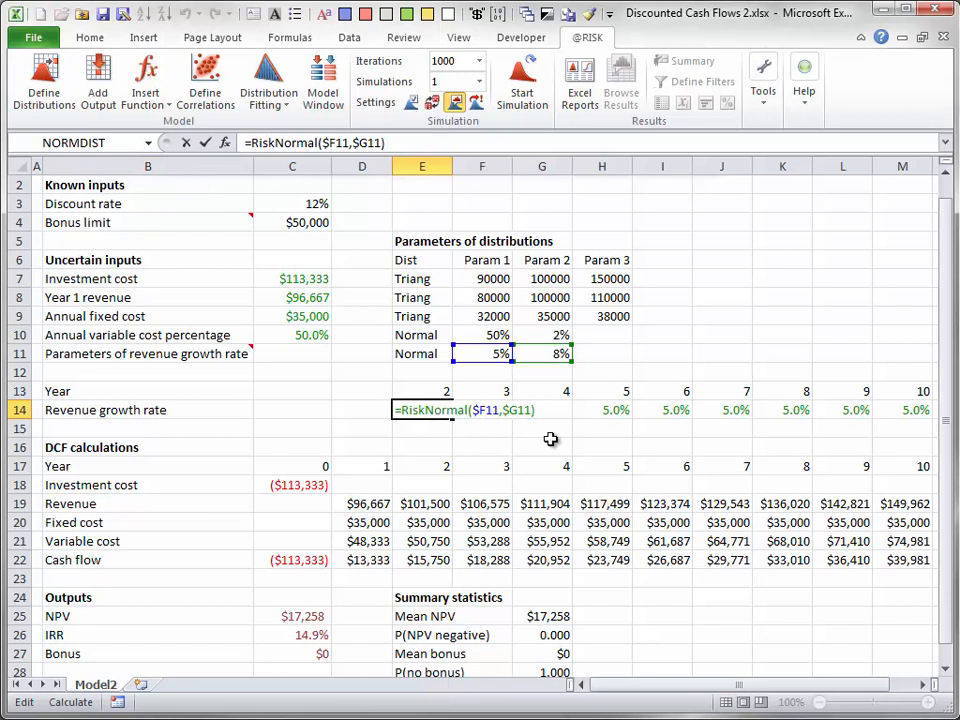
key("Escape")
double_click(491, 409)
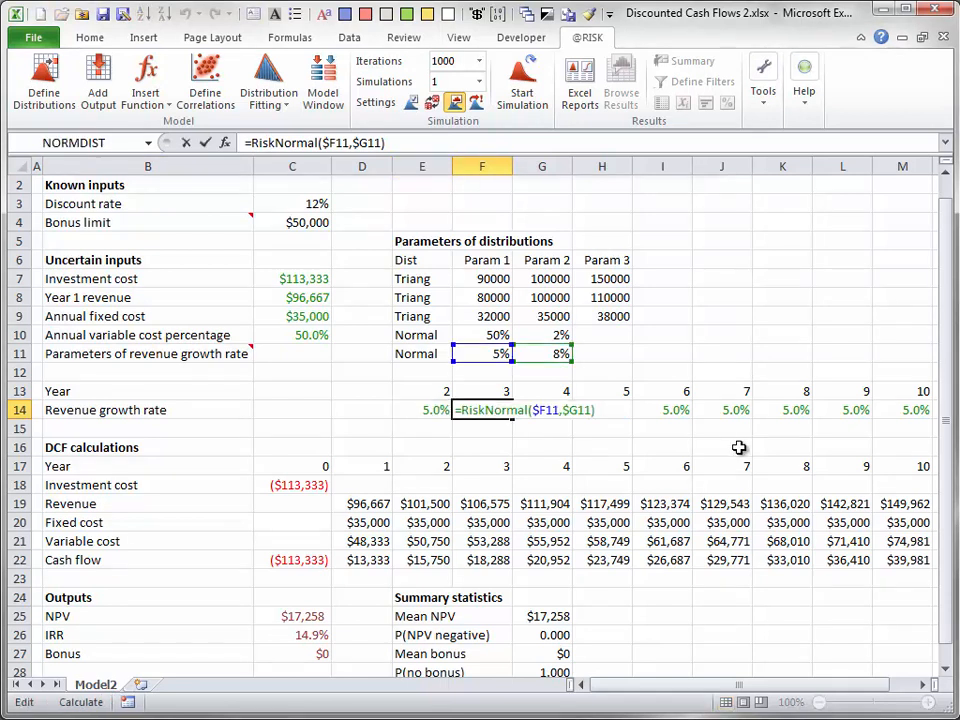
key("Escape")
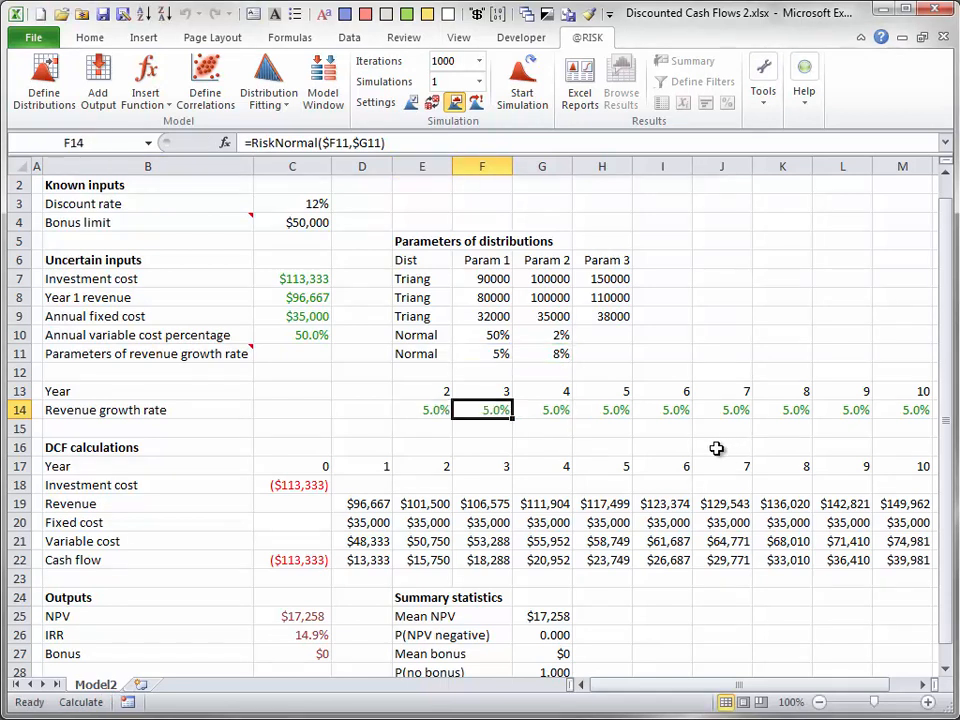
- Trace the revenue formulas for years 1 to 3 in D19:F19
double_click(352, 505)
key("Escape")
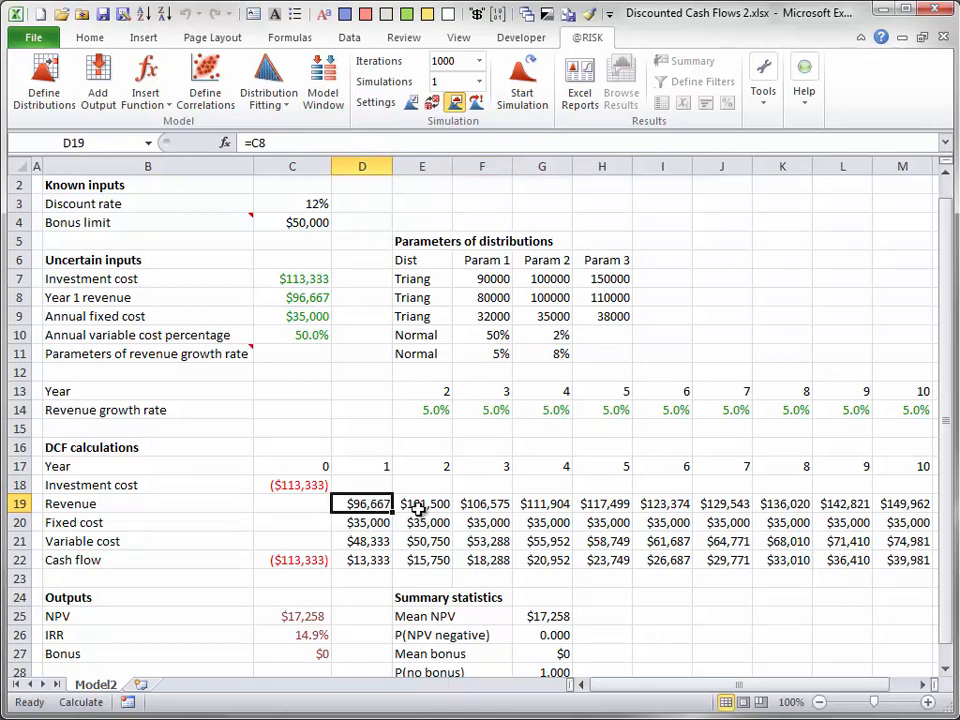
double_click(426, 504)
key("Escape")
double_click(489, 505)
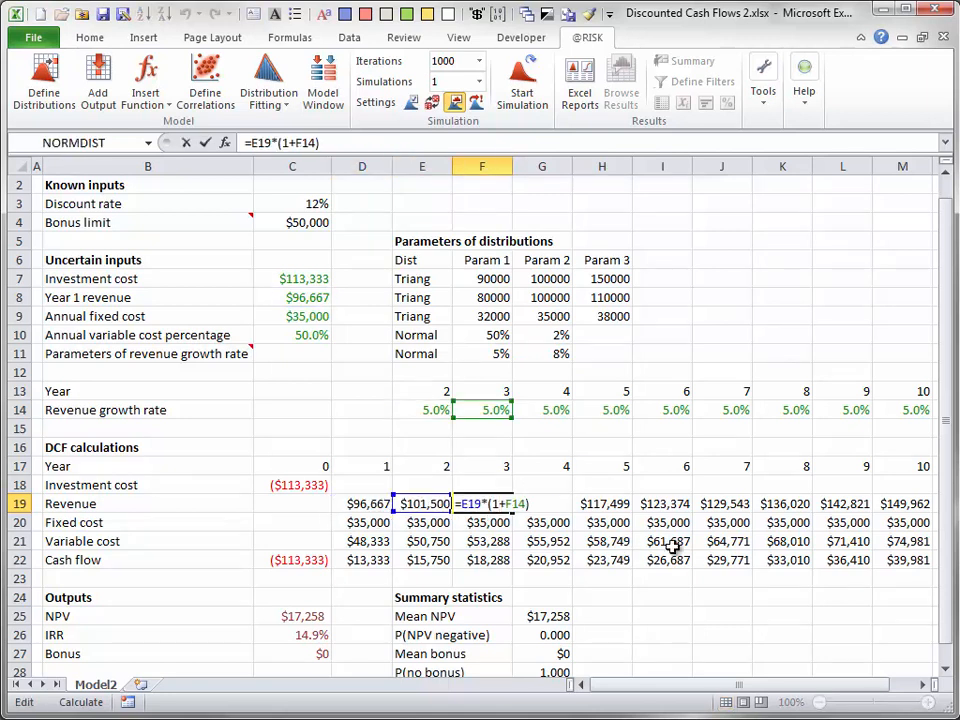
key("Escape")
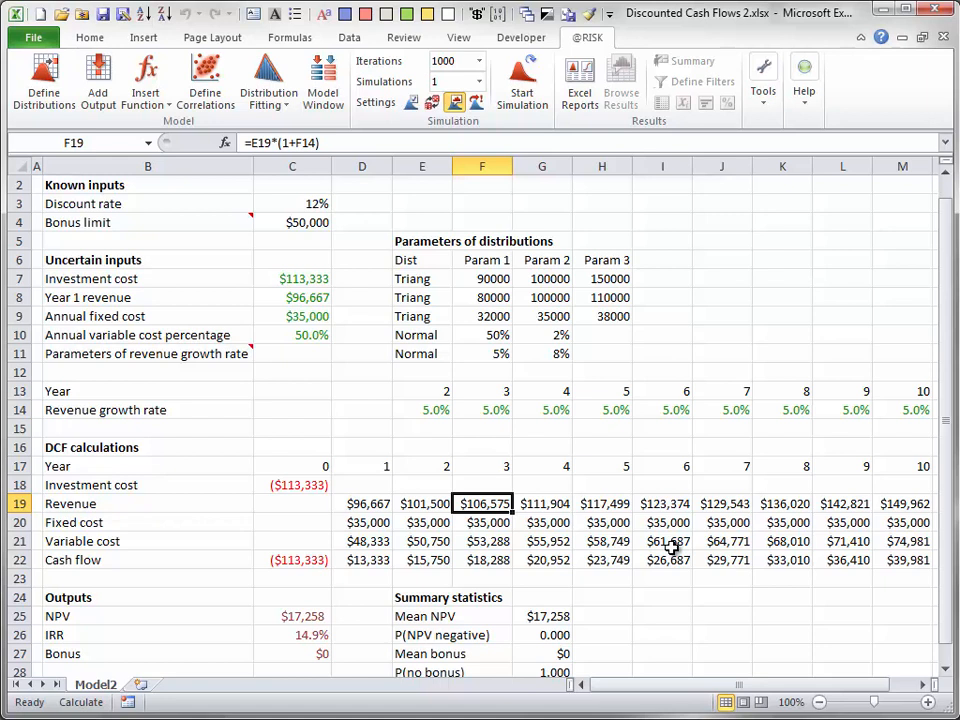
left_click(434, 102)
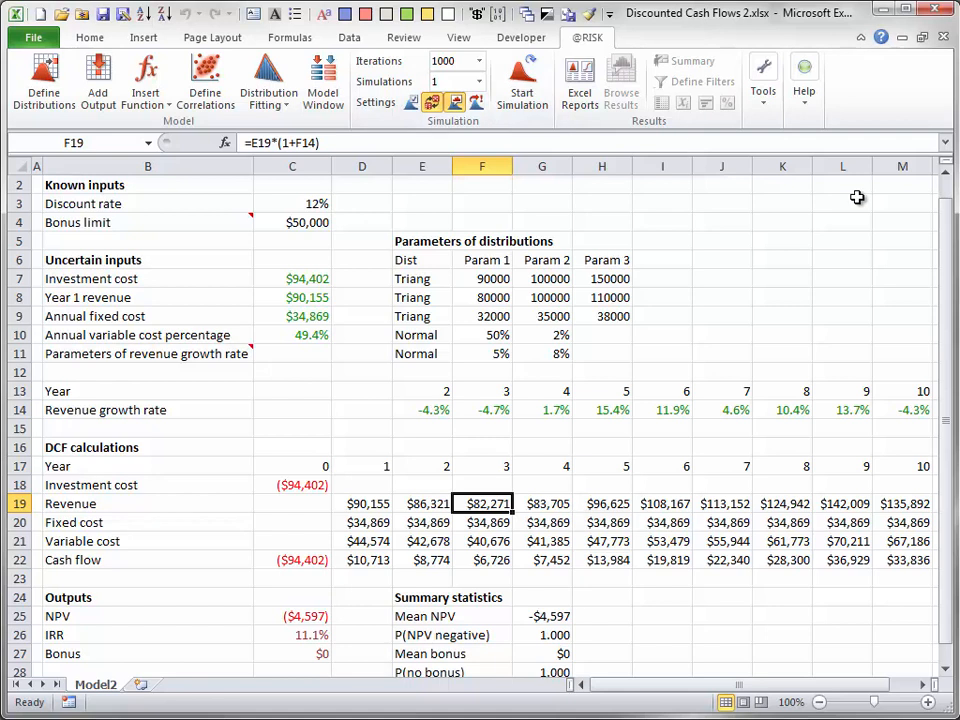
key("F9")
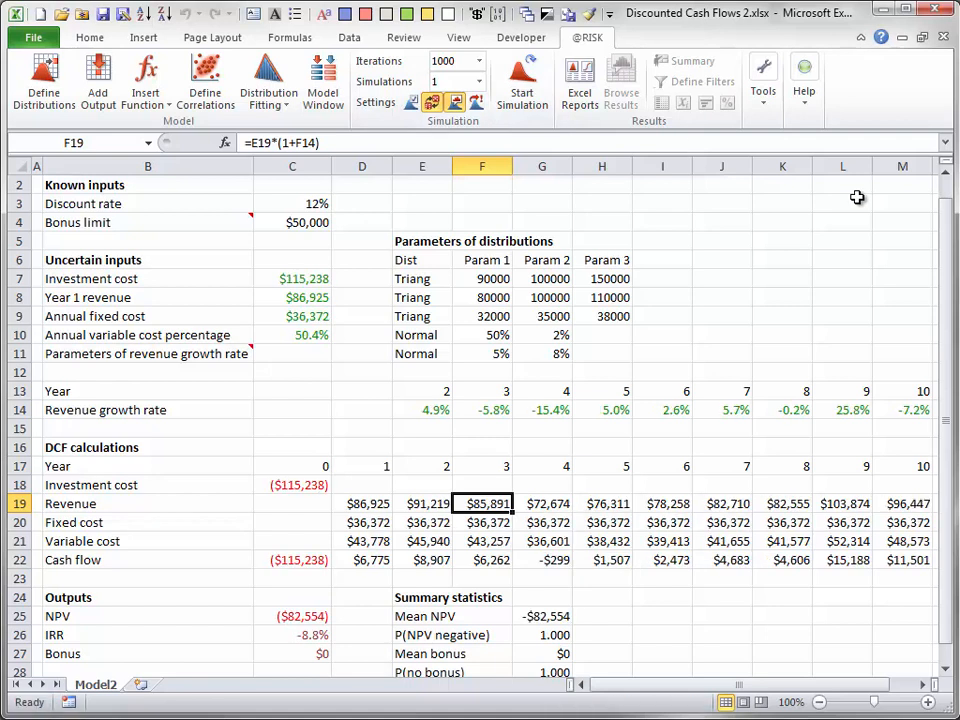
key("F9")
key("F9")
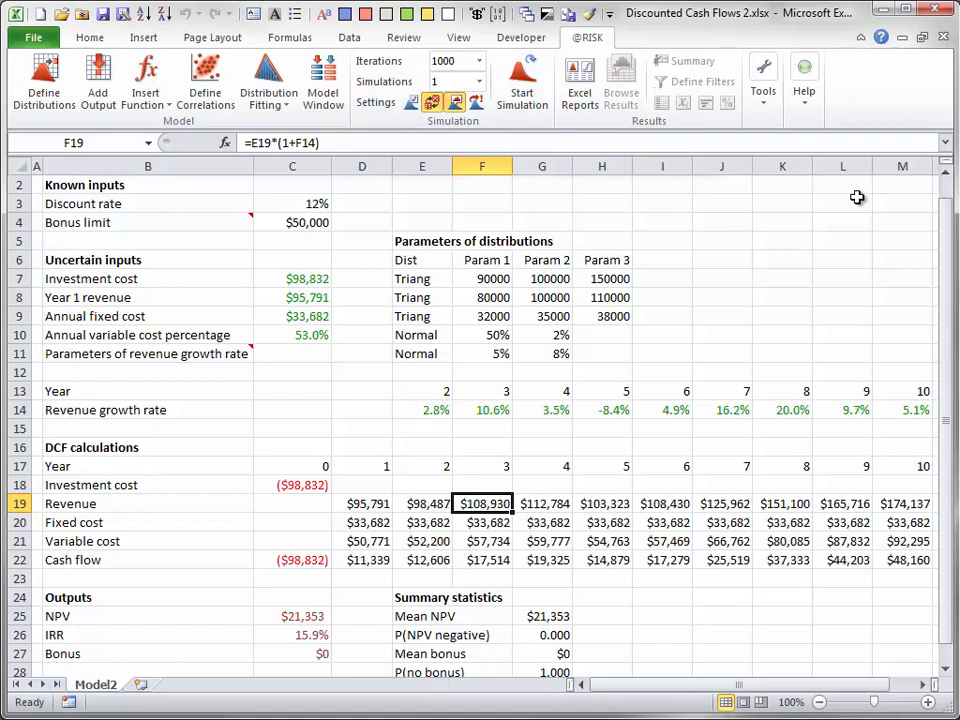
key("F9")
key("F9")
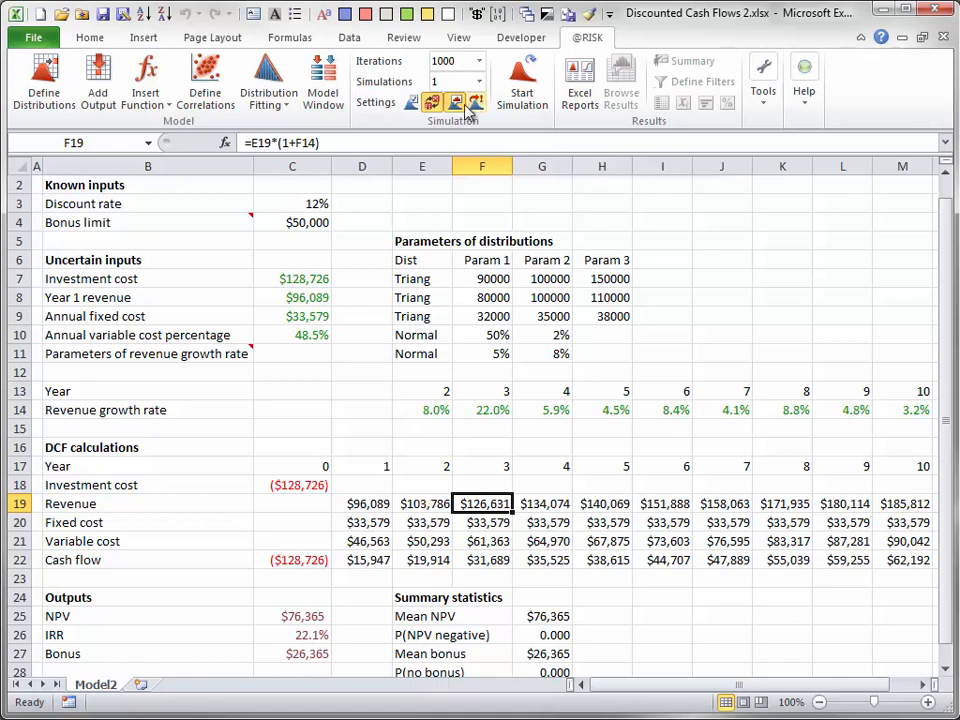
- Return the model to static values, run the 1000-iteration simulation, and reposition the NPV results graph
left_click(432, 103)
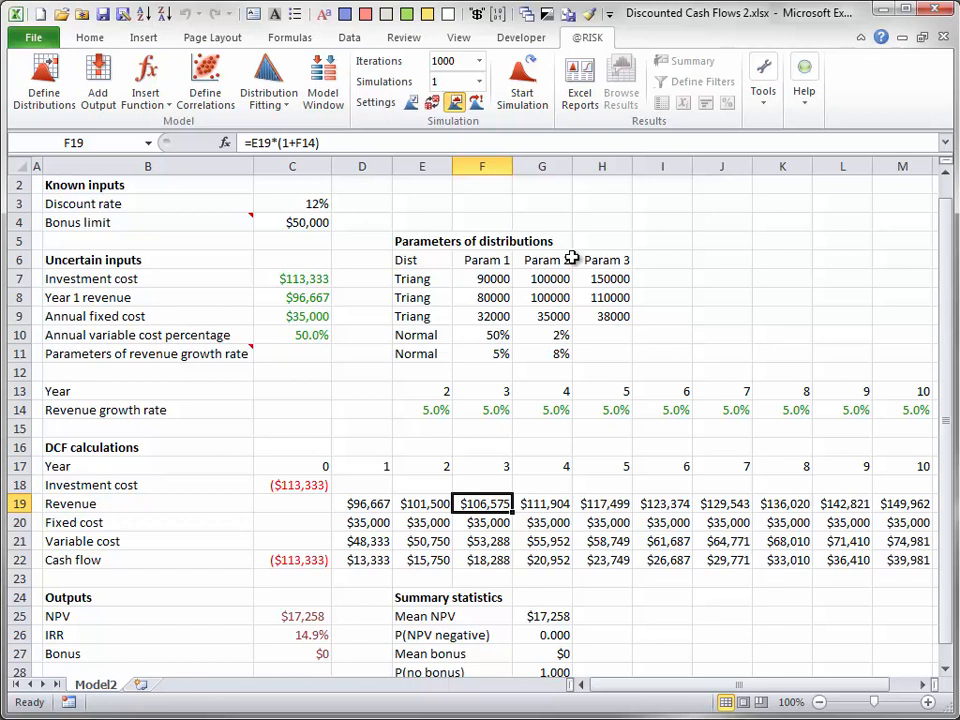
left_click(524, 72)
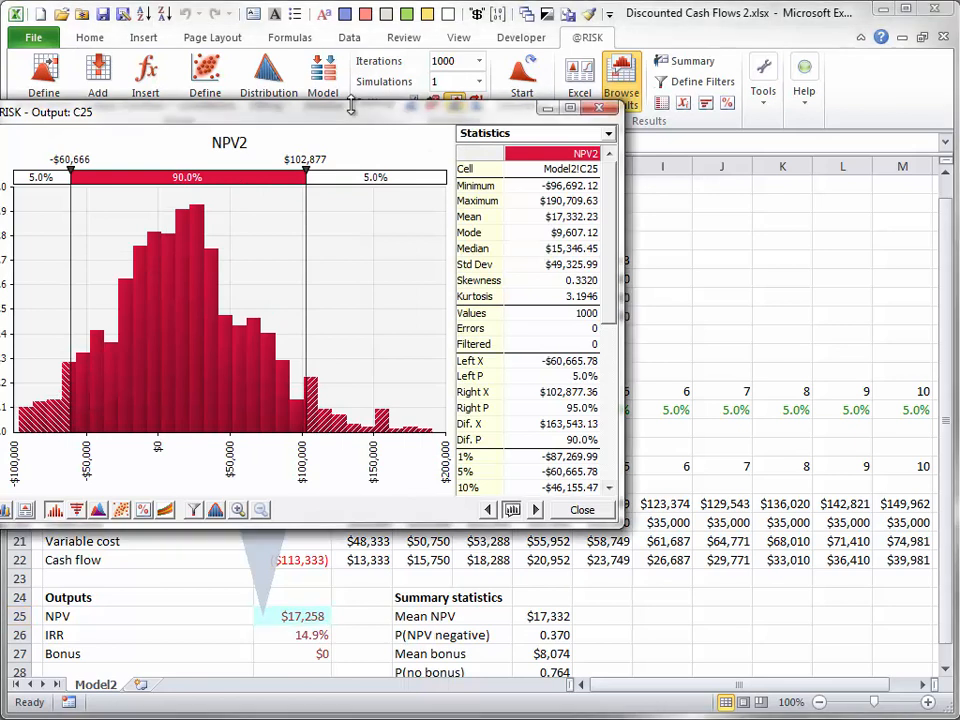
left_click_drag(351, 106, 548, 81)
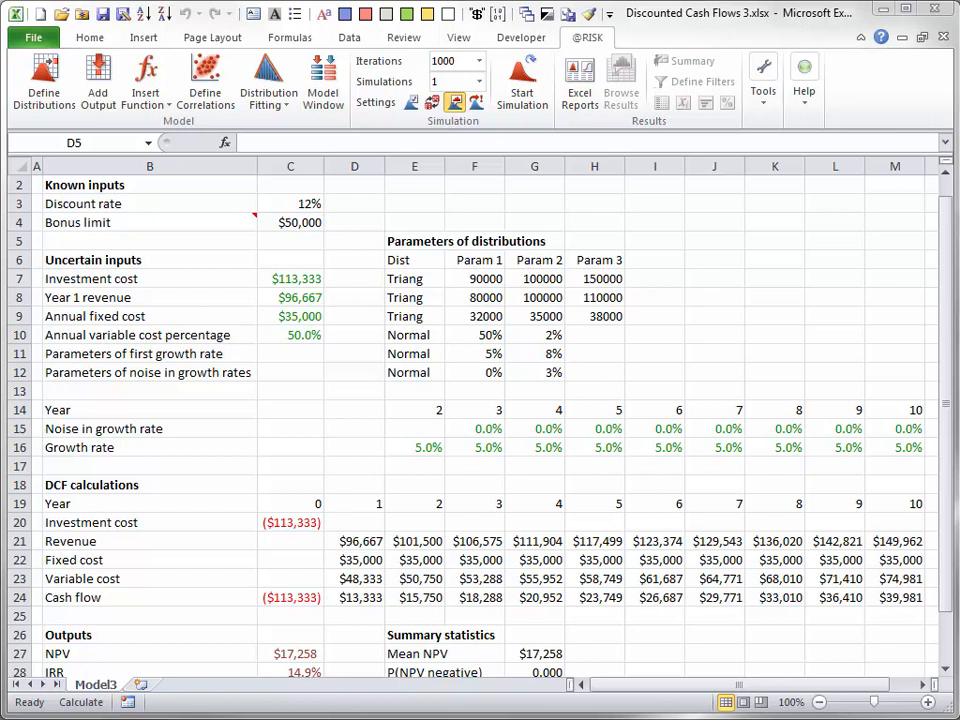
- Examine the year 2 growth rate formula in E16 of Discounted Cash Flows 3.xlsx, including its RiskOutput and RiskNormal functions
left_click(414, 447)
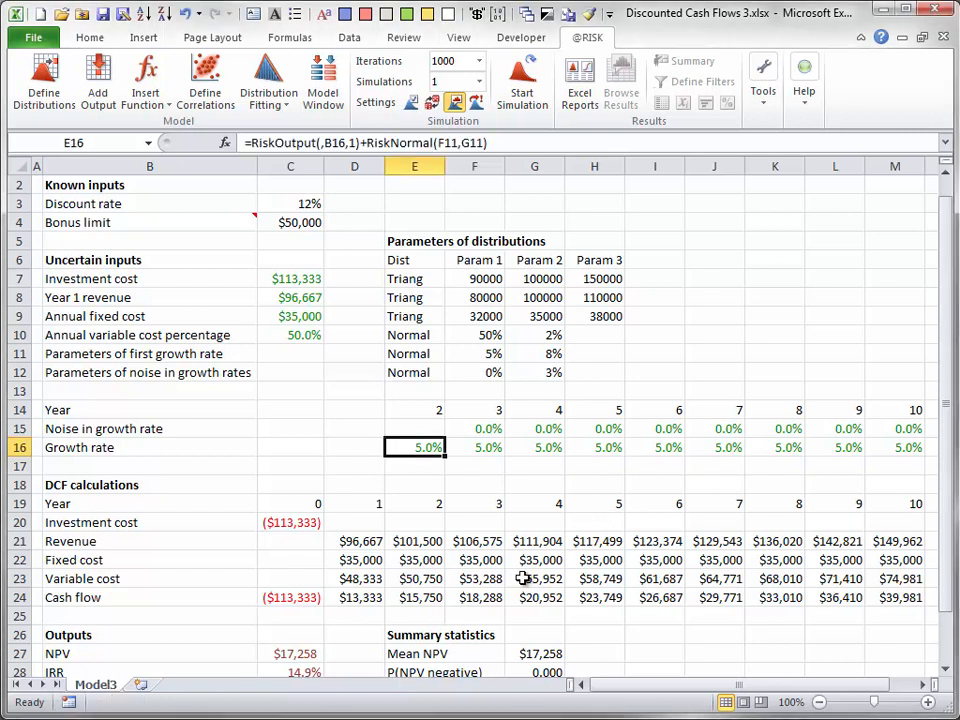
double_click(414, 447)
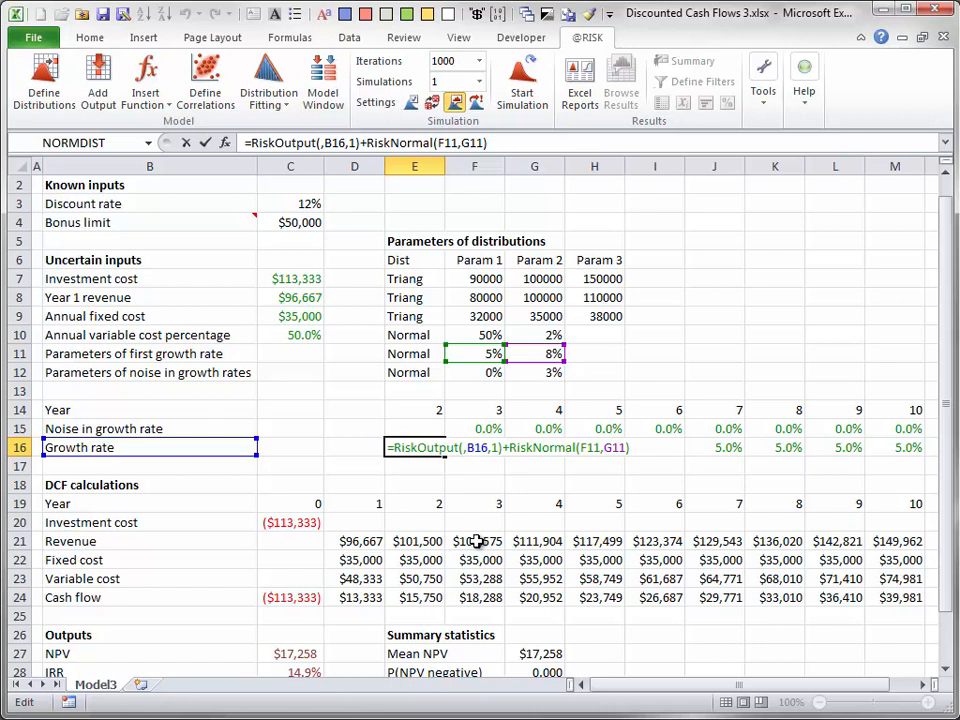
key("ctrl+Return")
- Trace the noise and growth rate formulas for years 3 and 4 in F15:G16
double_click(480, 429)
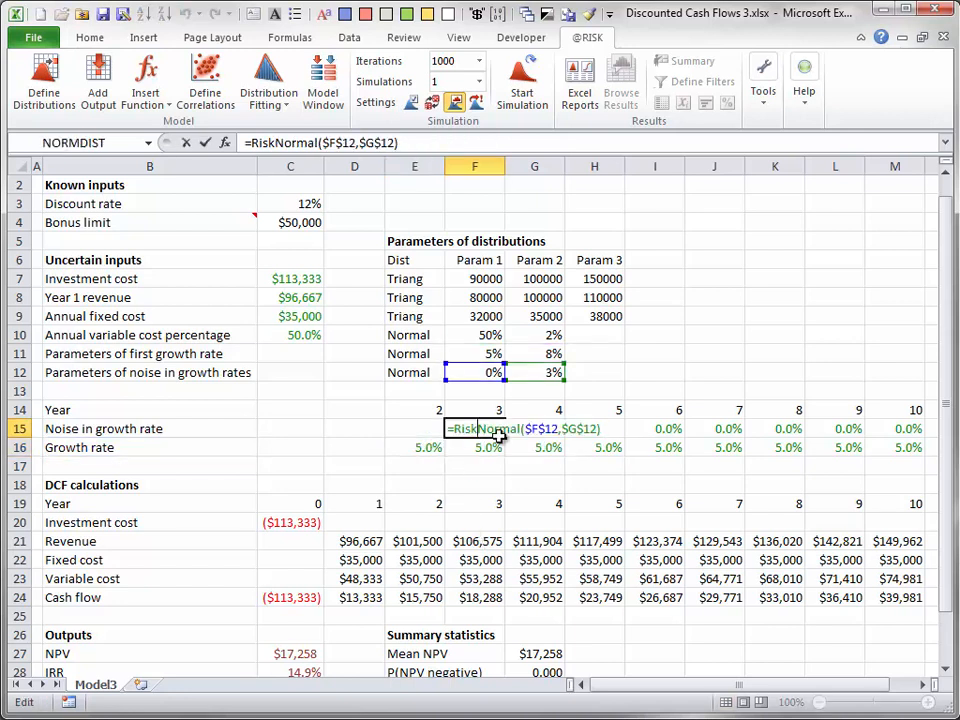
key("ctrl+Return")
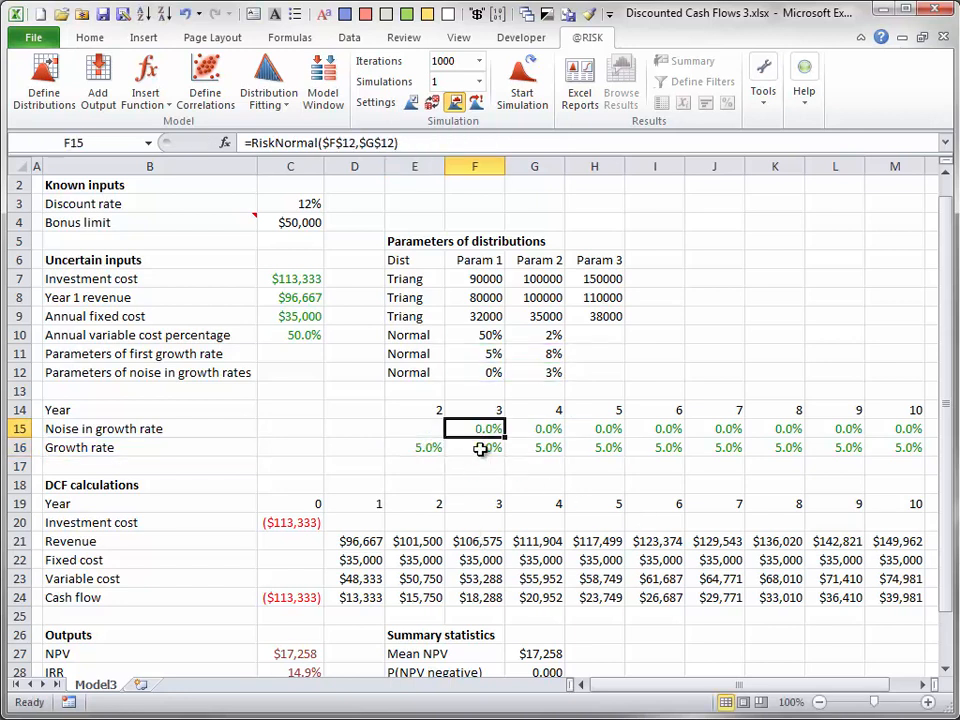
double_click(480, 448)
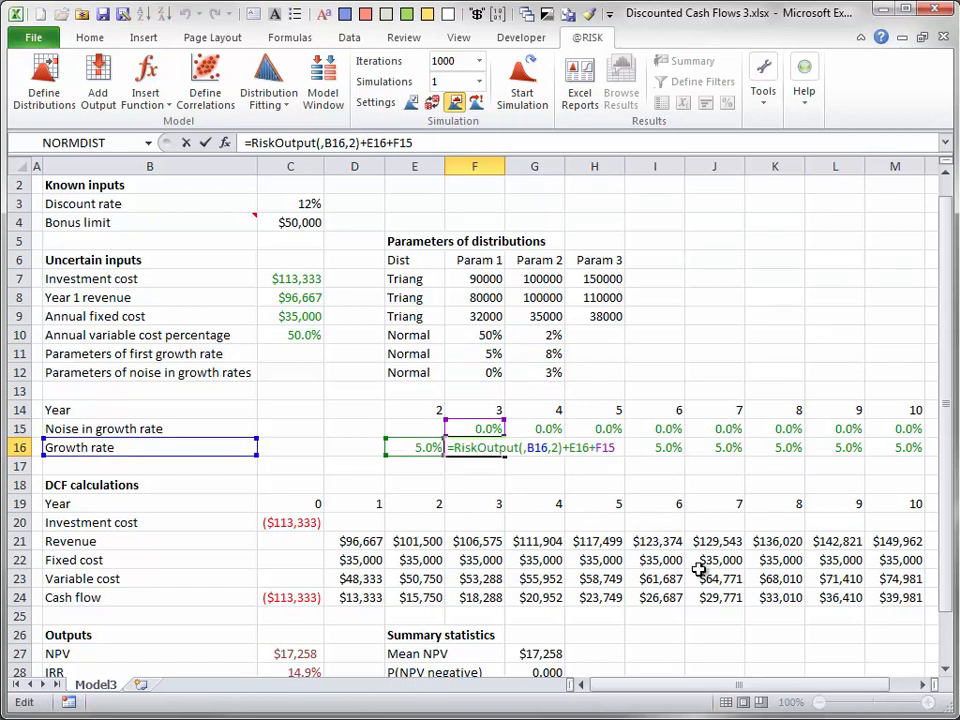
key("ctrl+Return")
double_click(541, 427)
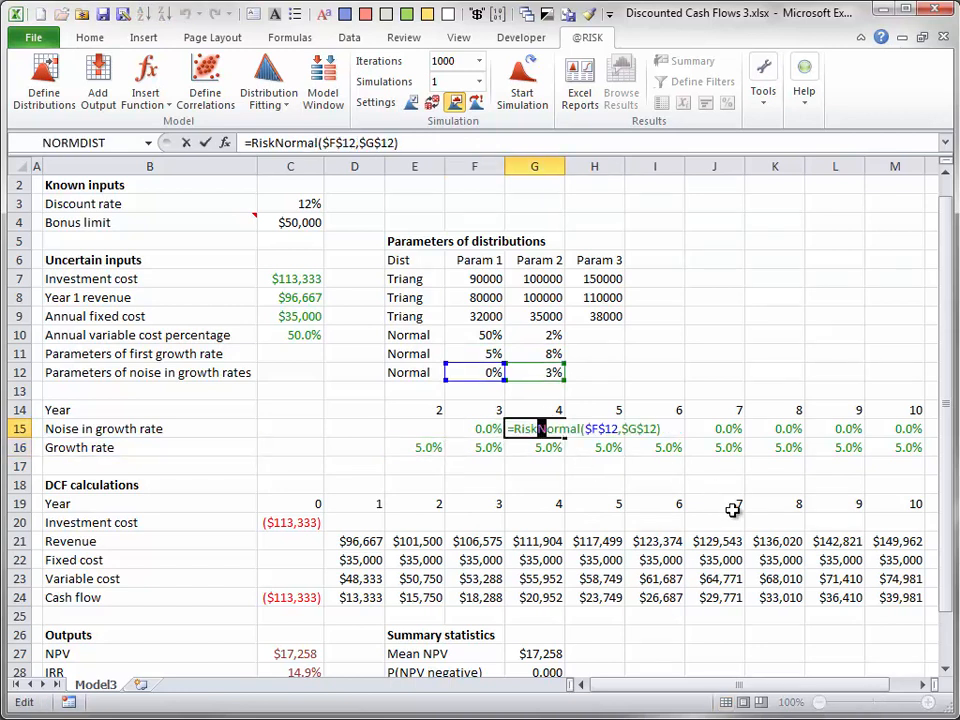
key("ctrl+Return")
double_click(541, 447)
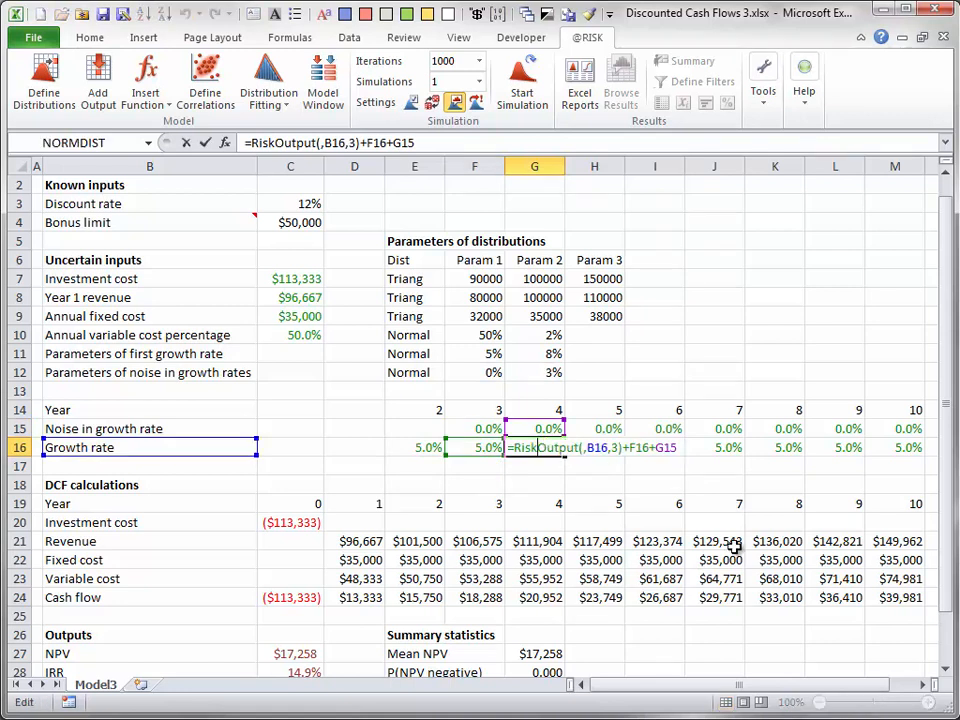
key("ctrl+Return")
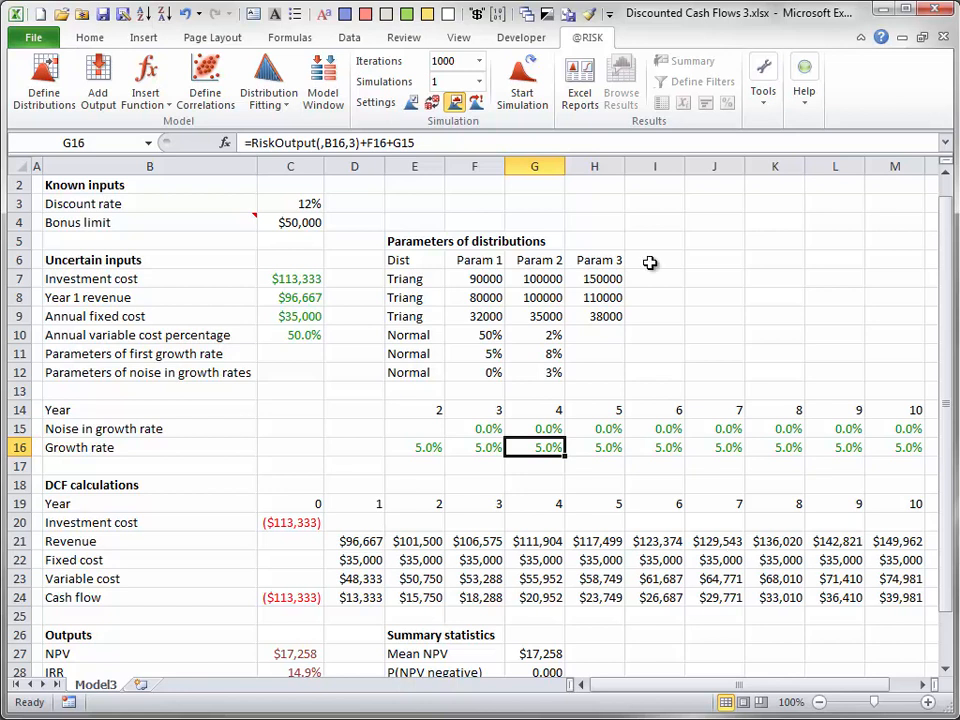
- Run the 1000-iteration simulation of the third model and browse the NPV output results in C27
left_click(521, 78)
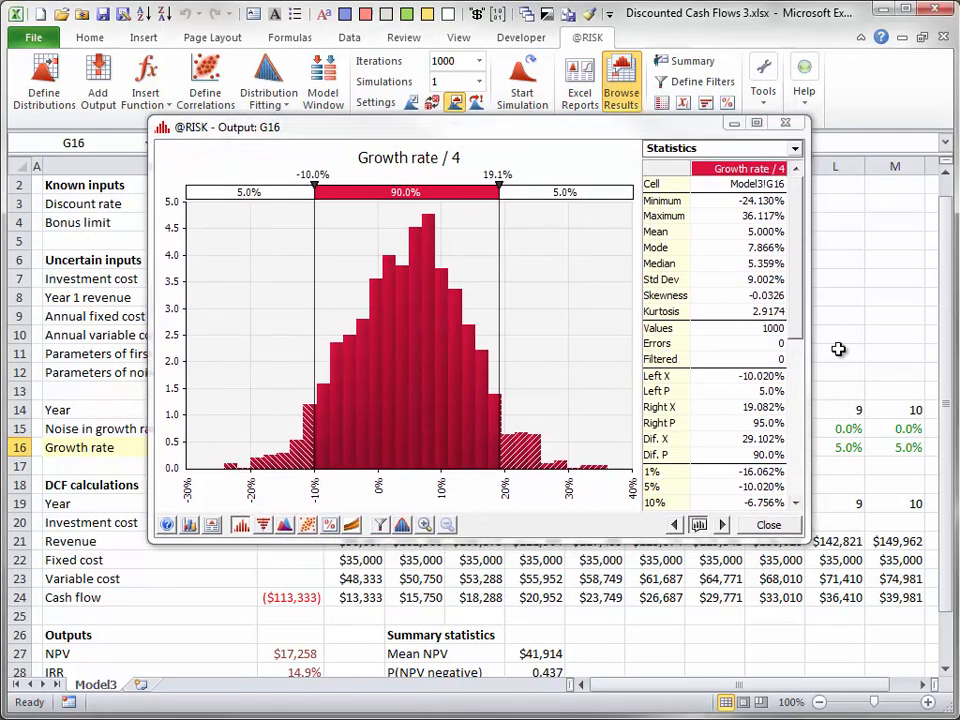
left_click(302, 652)
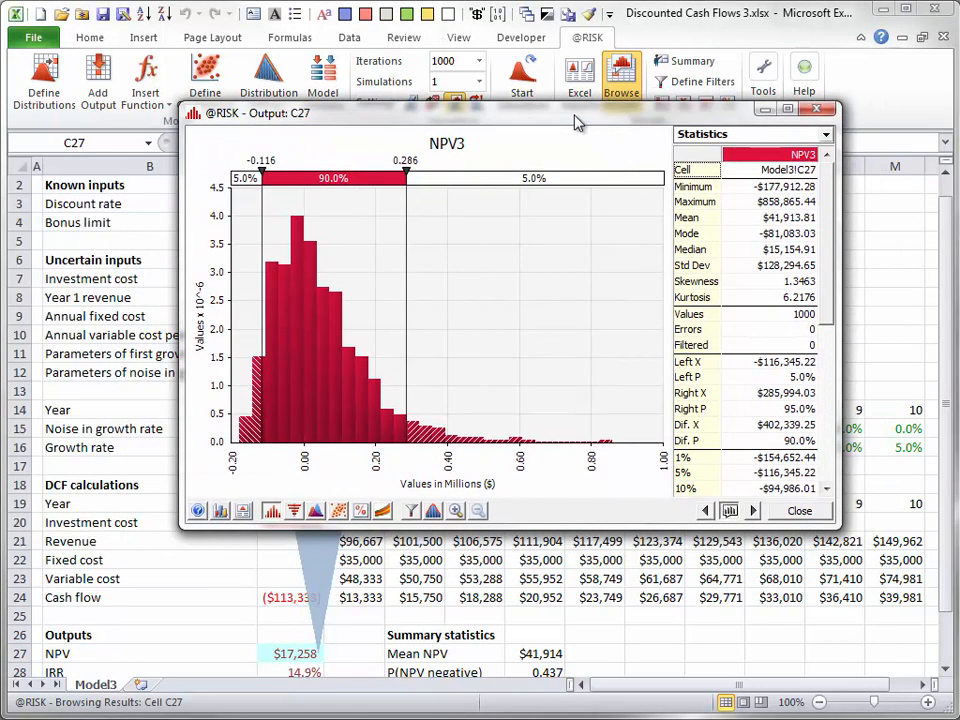
left_click(766, 702)
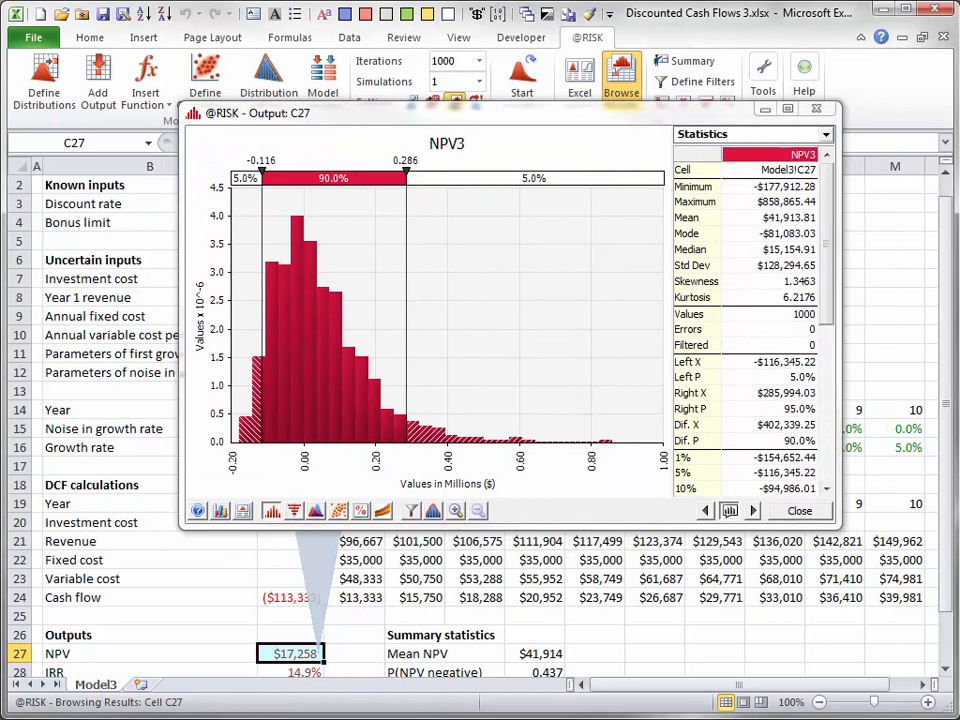